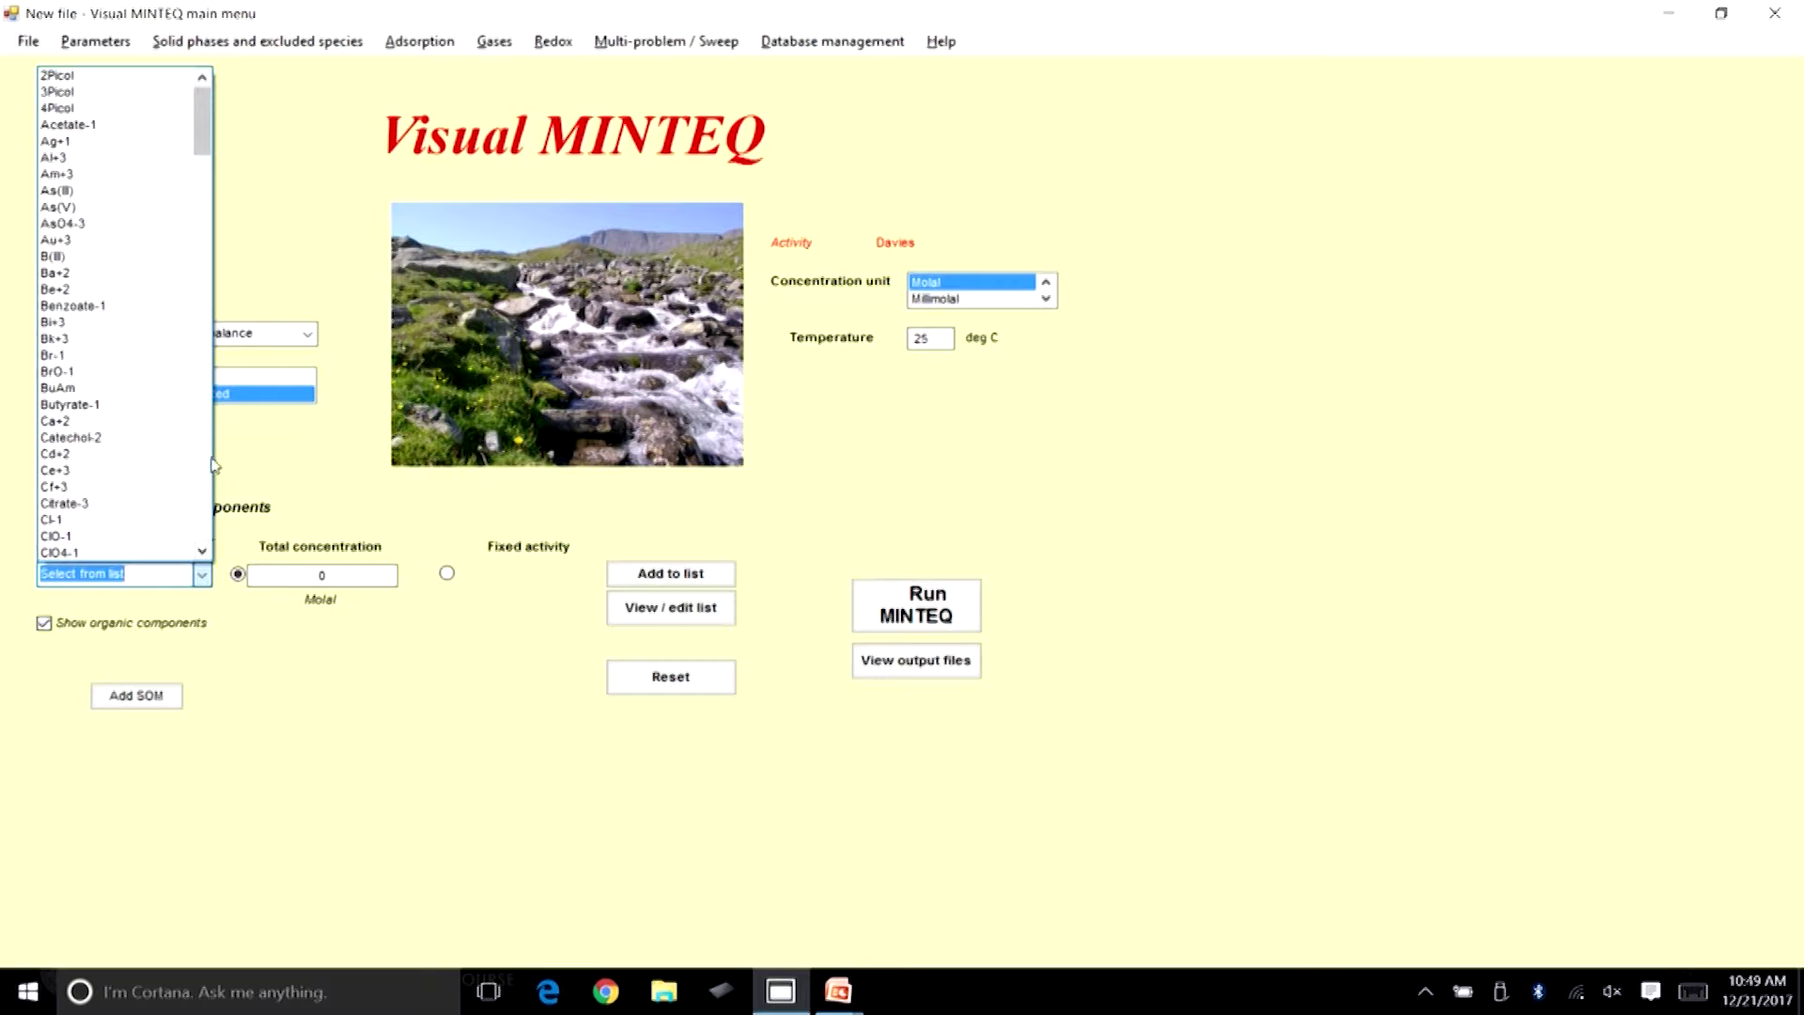
Choose Acetate-1 as the component and switch the concentration unit to Millimolal, with the on-screen keyboard ready for its concentration.
click(116, 123)
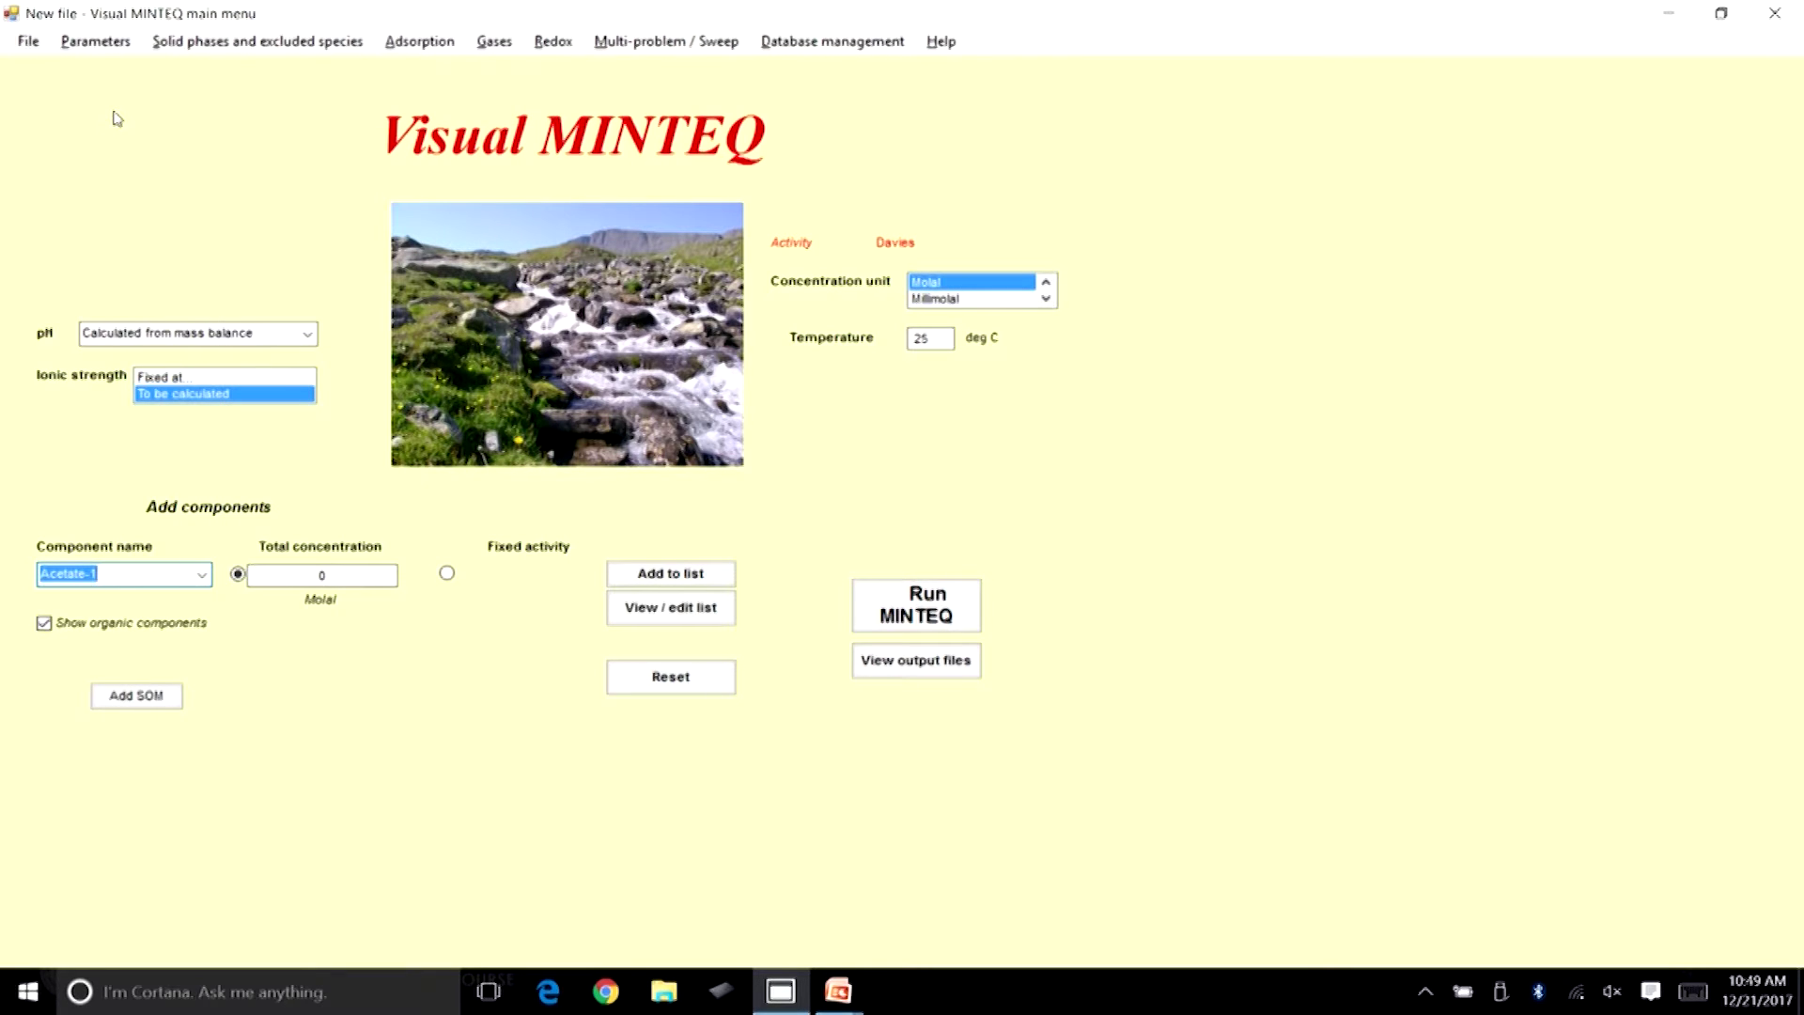
click(333, 574)
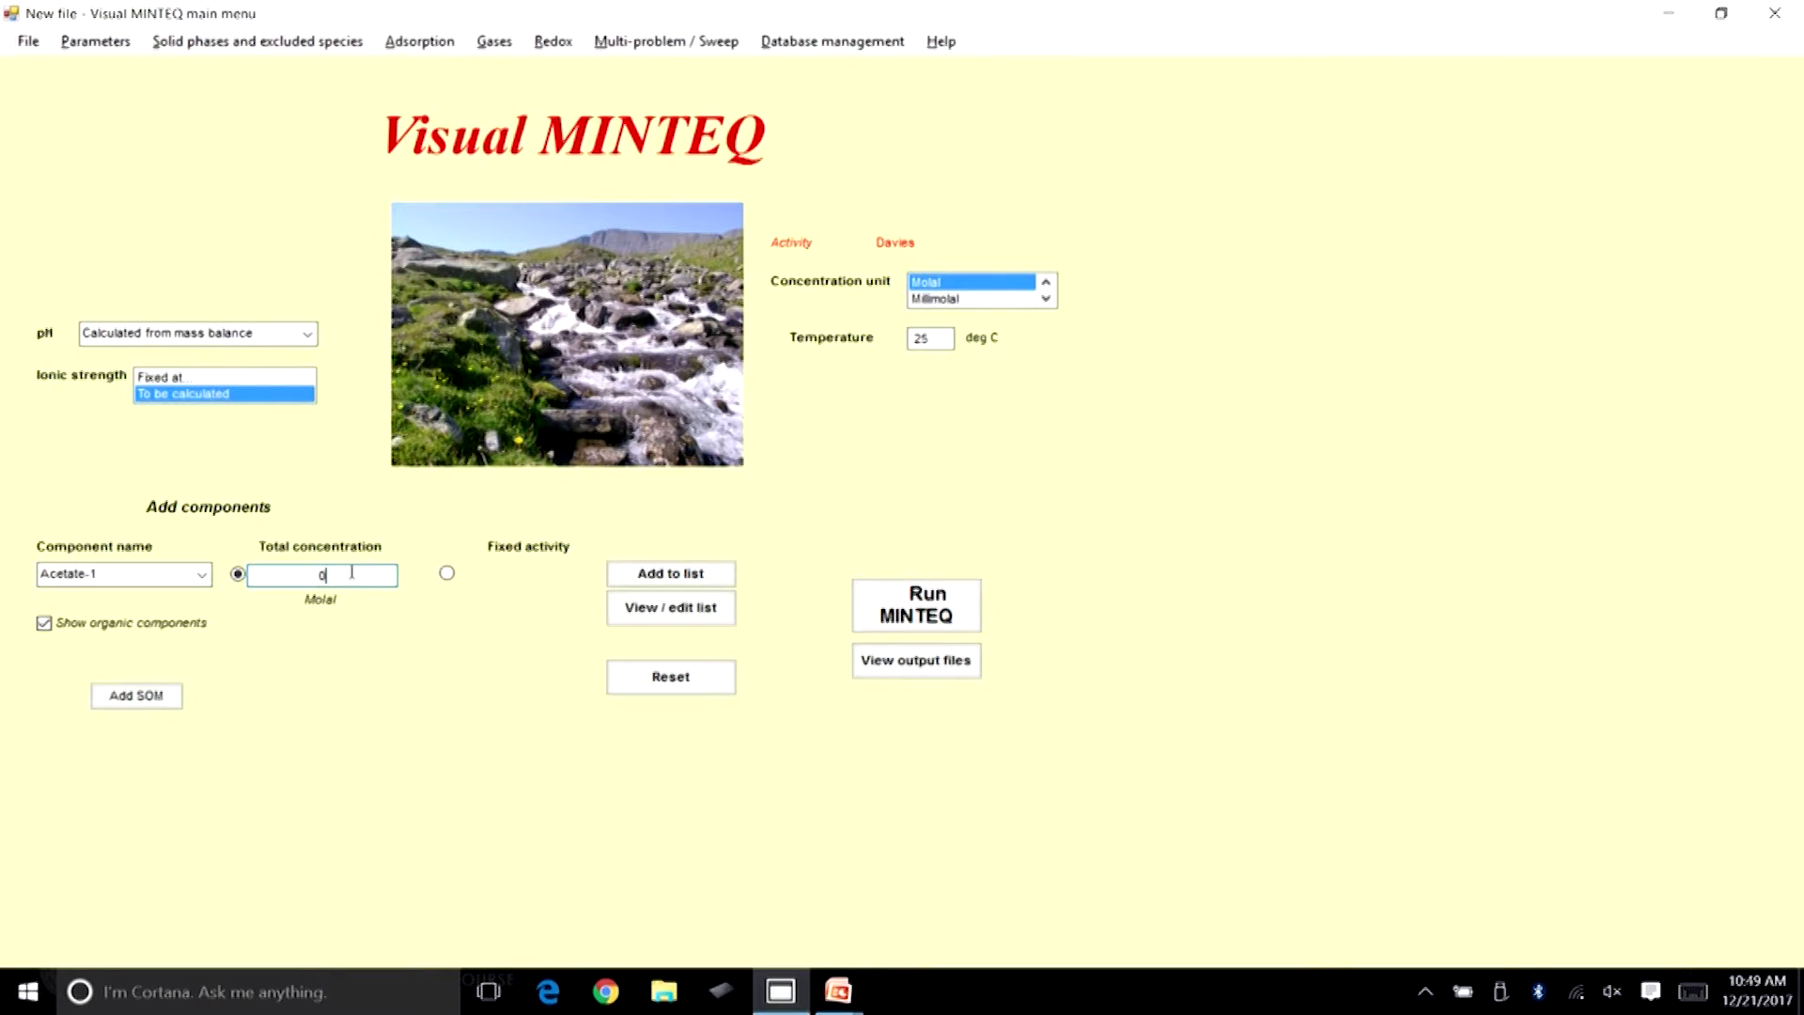
click(1694, 992)
click(1670, 976)
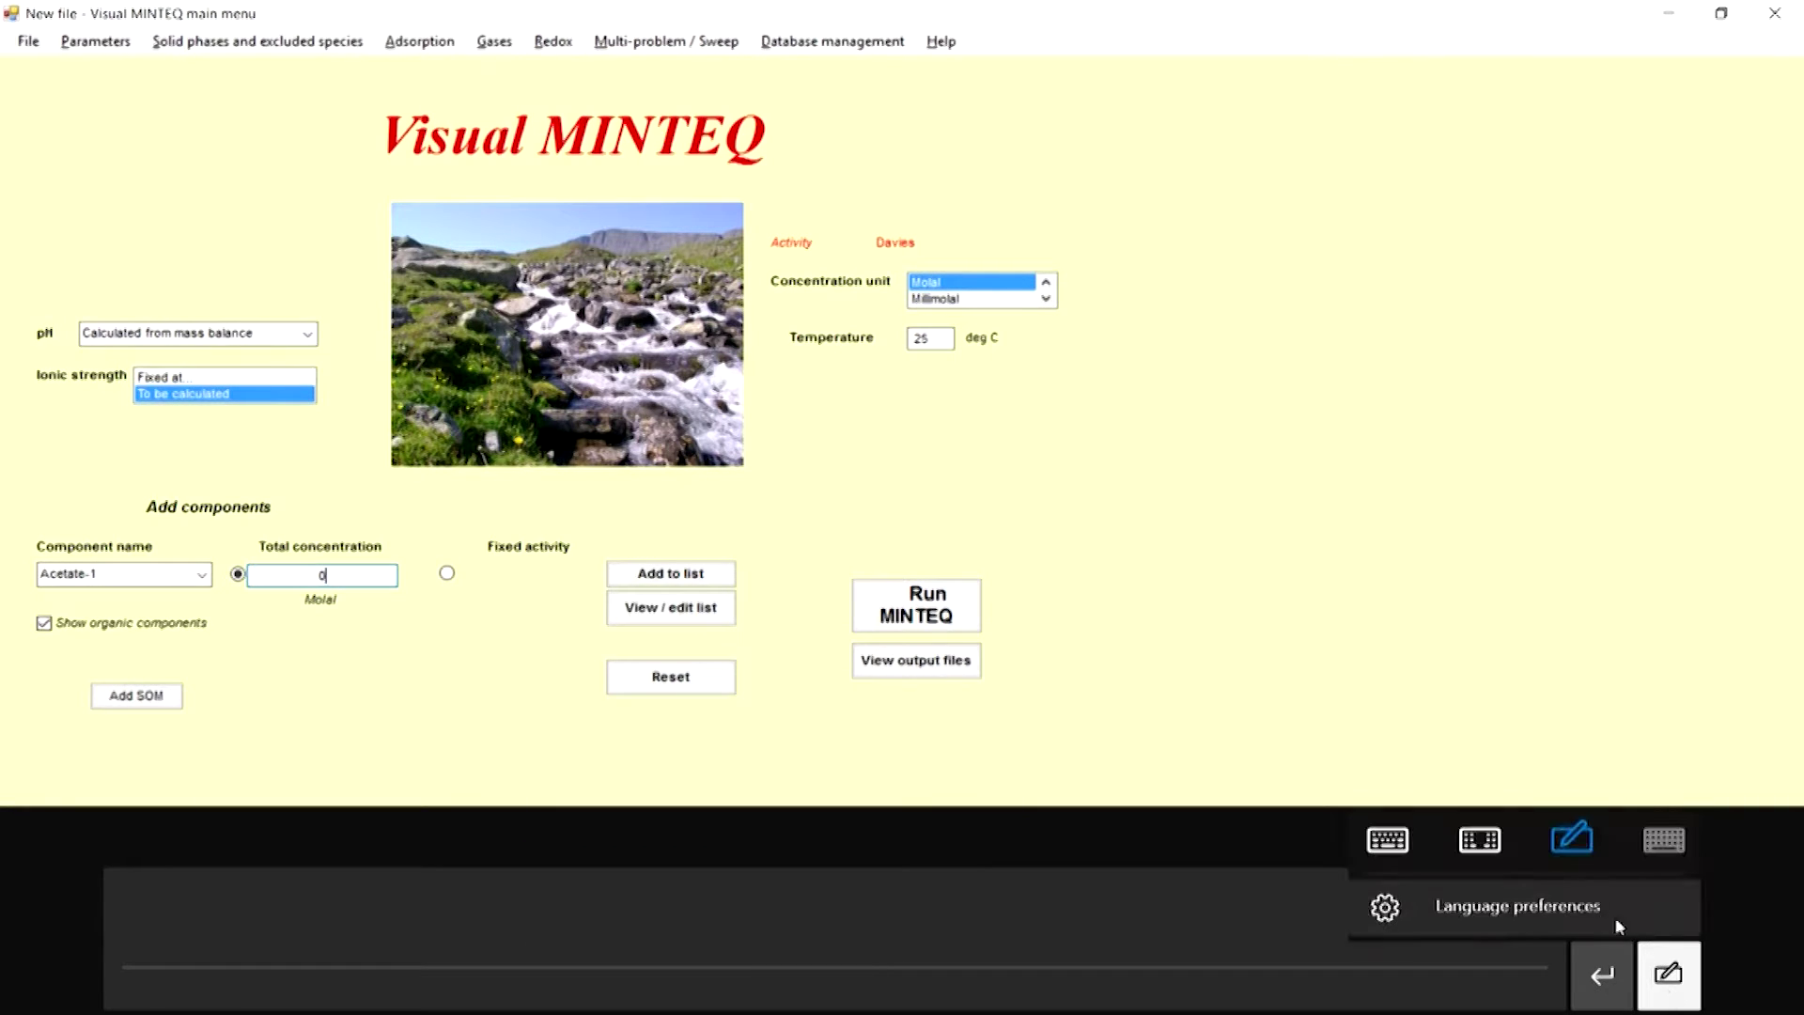
click(1387, 839)
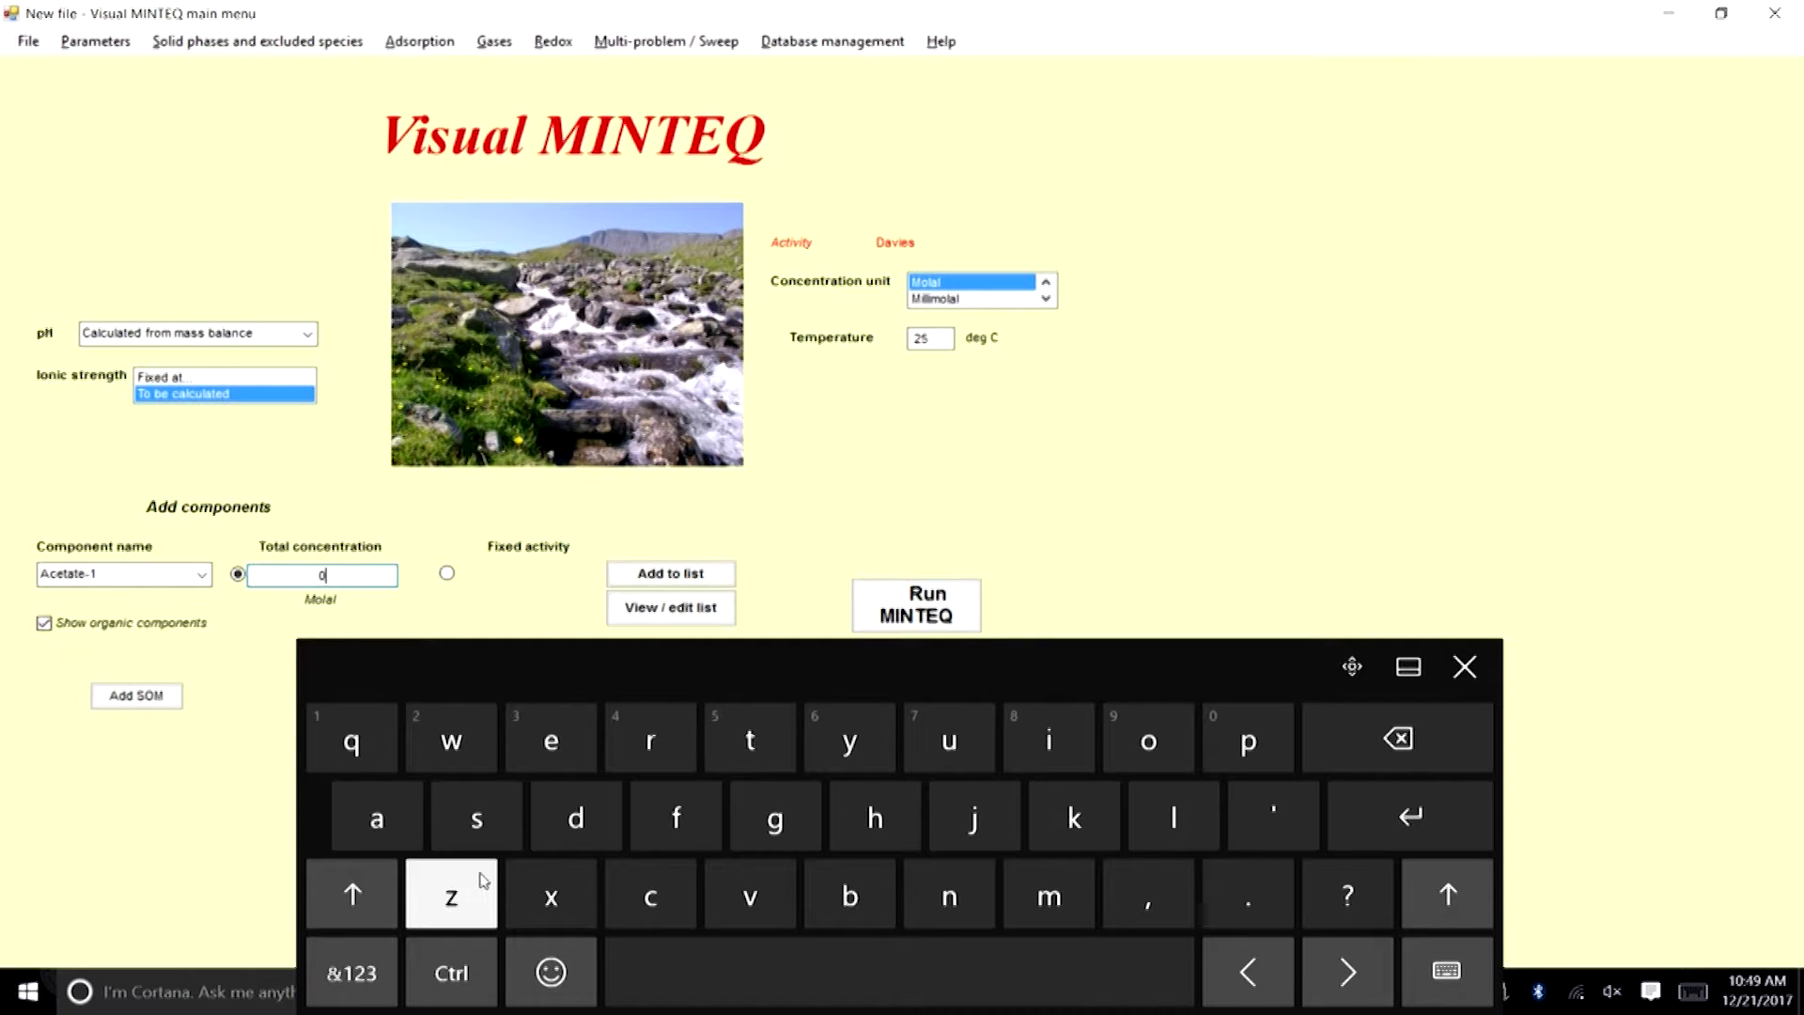
click(958, 297)
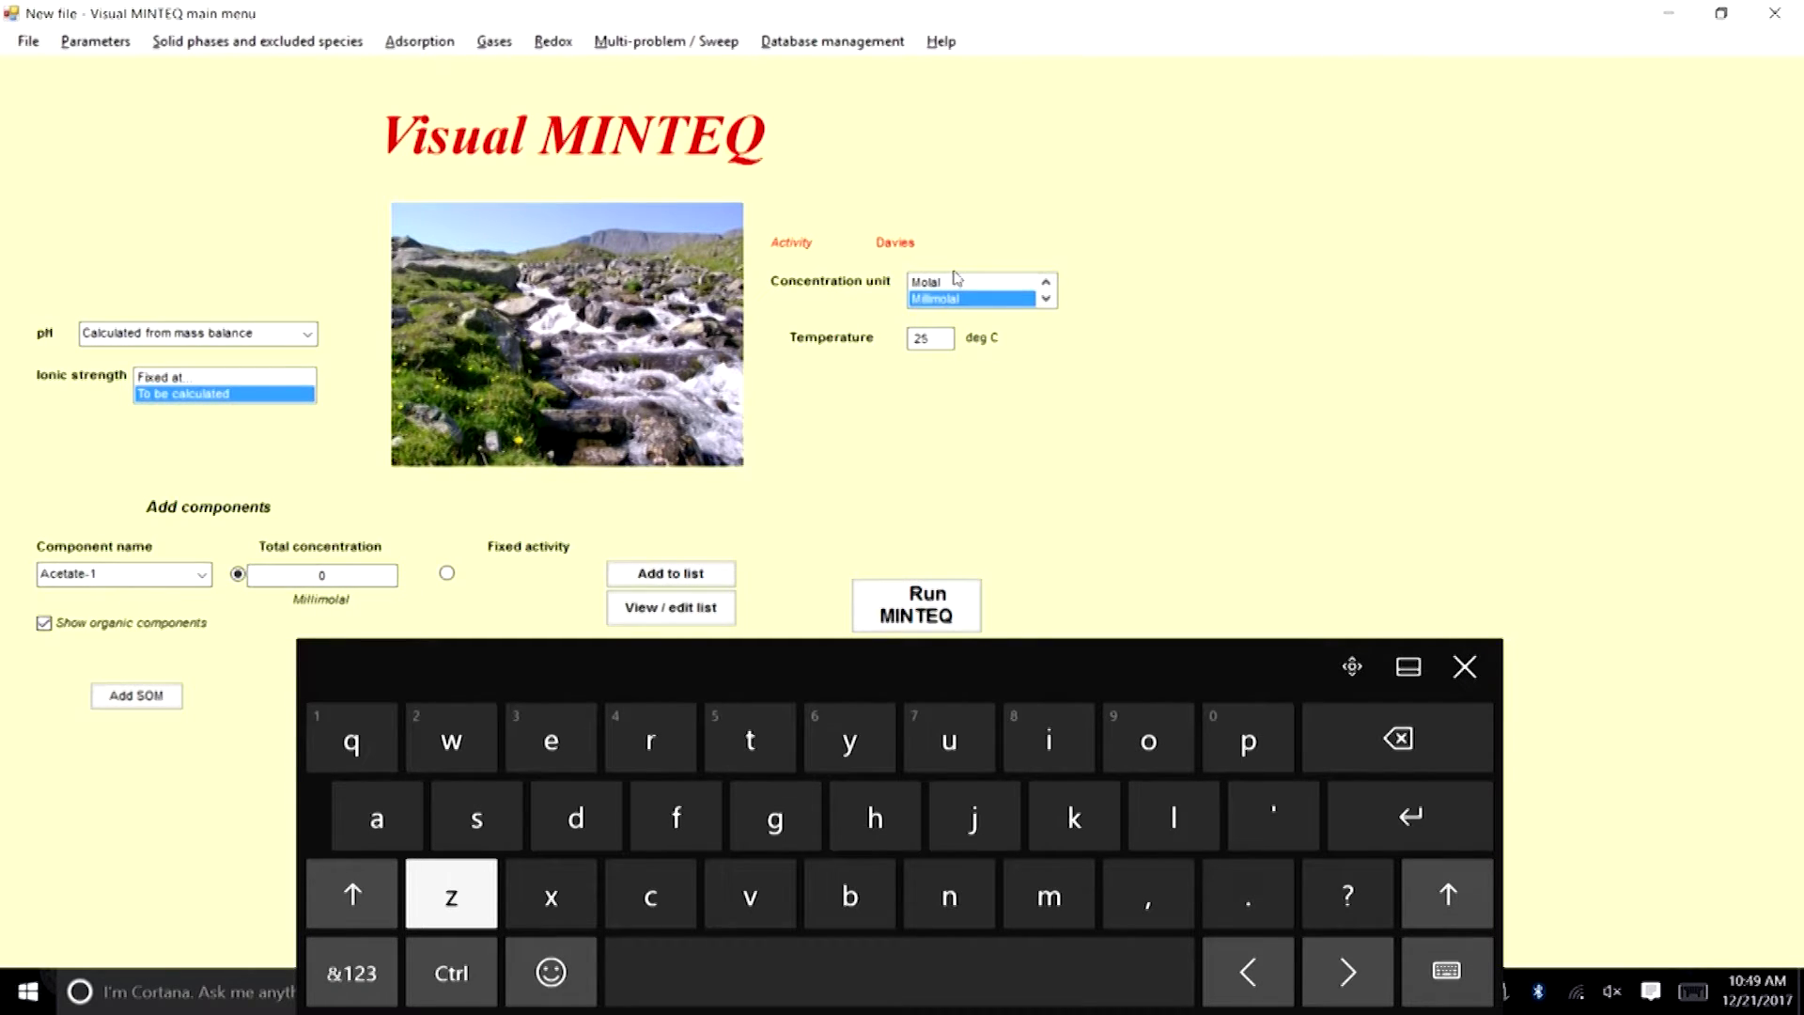
Set the total concentration of Acetate-1 to 1.6 millimolal and add it to the problem's component list.
click(352, 972)
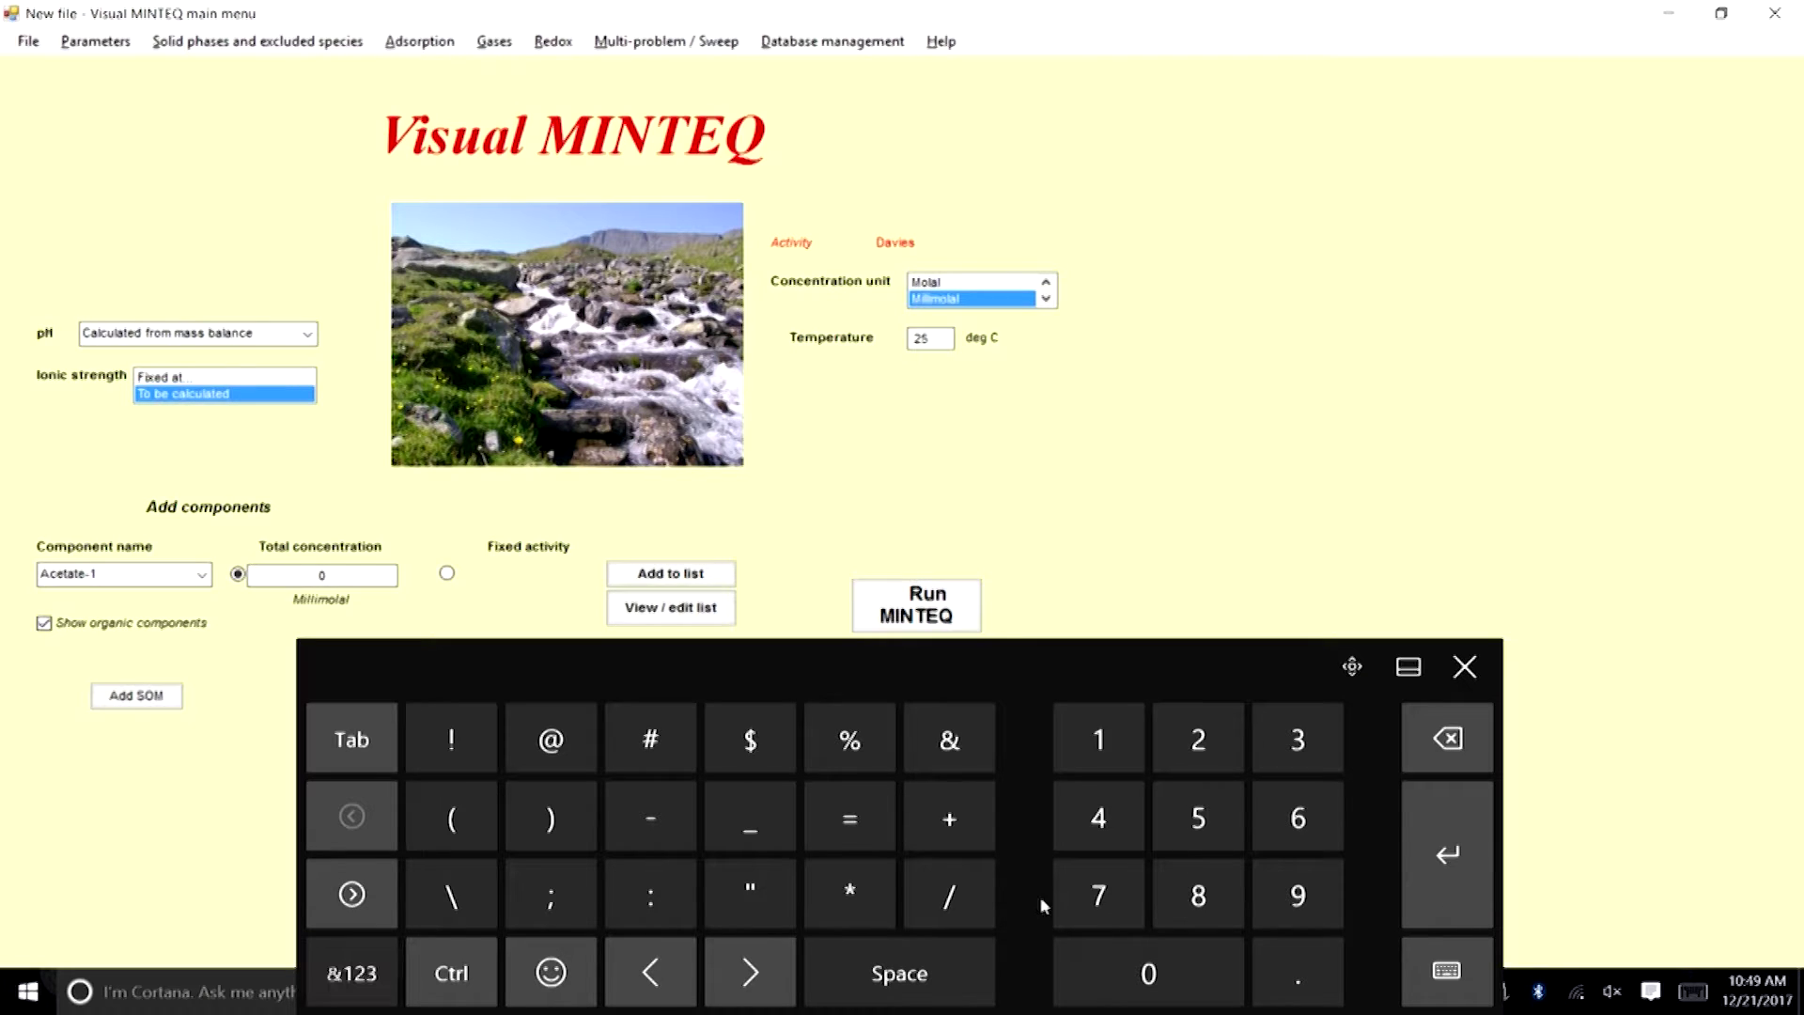
click(1448, 739)
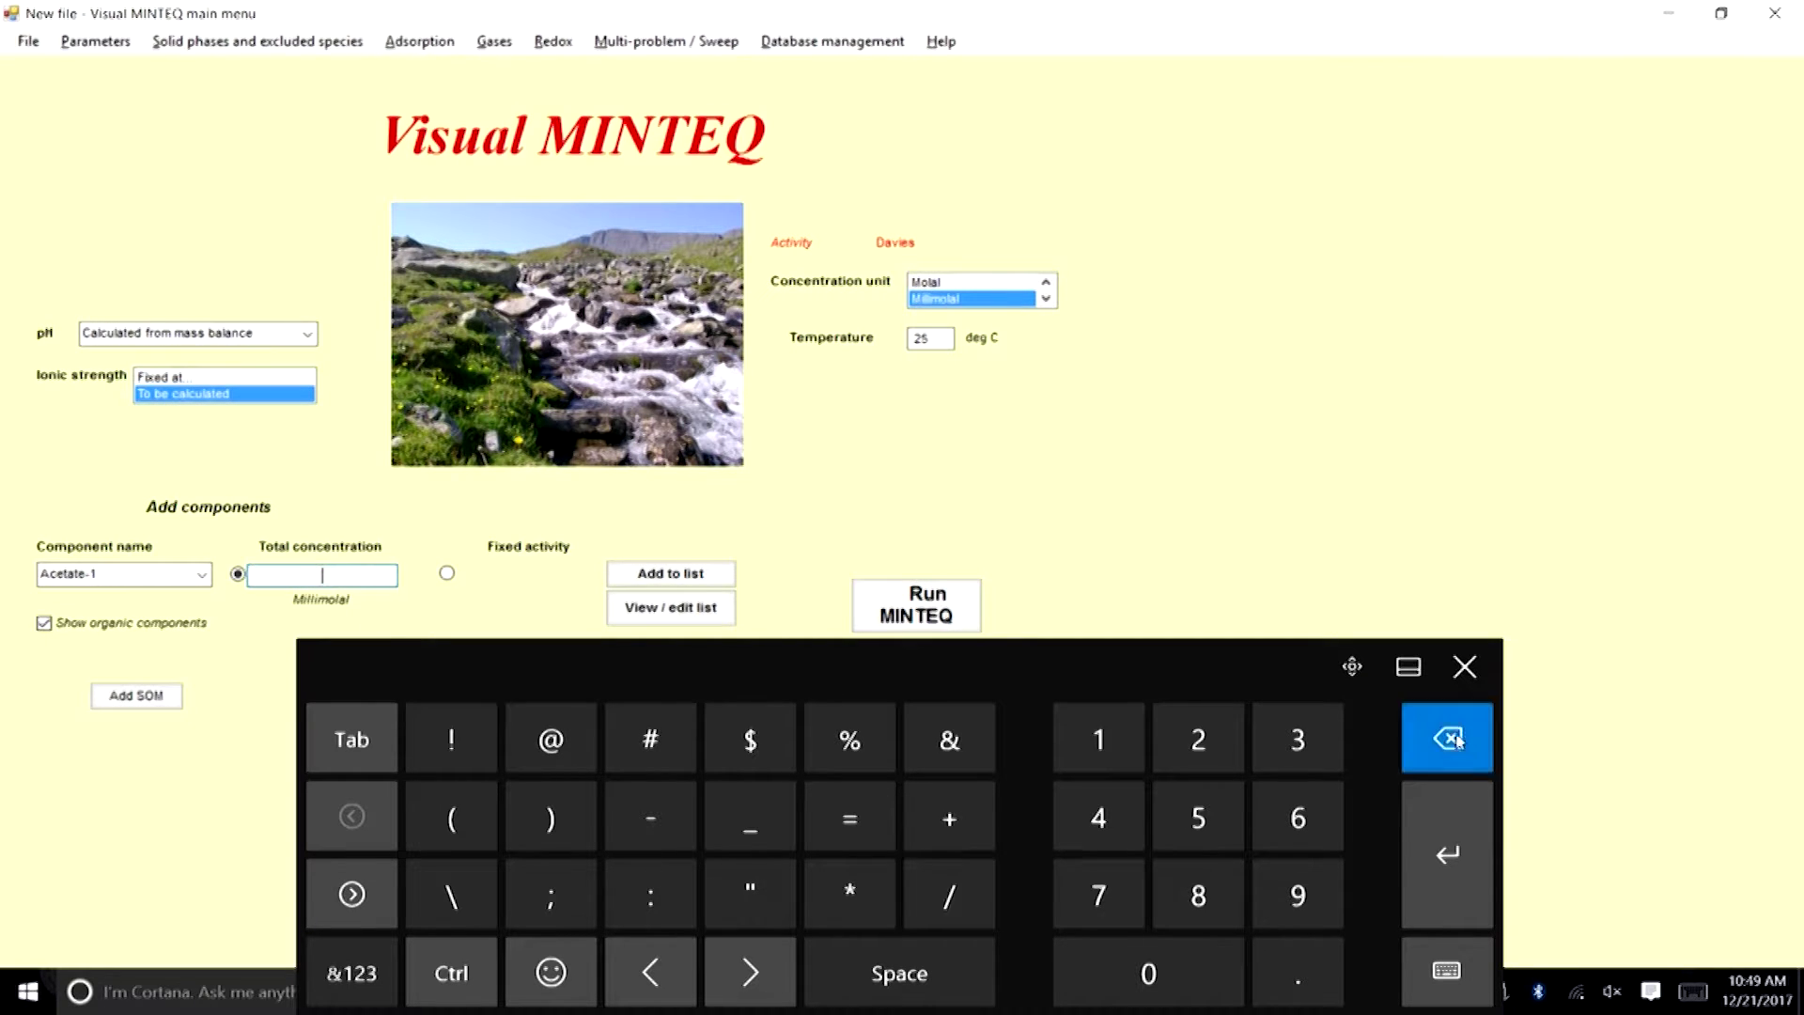
click(1080, 738)
click(1289, 955)
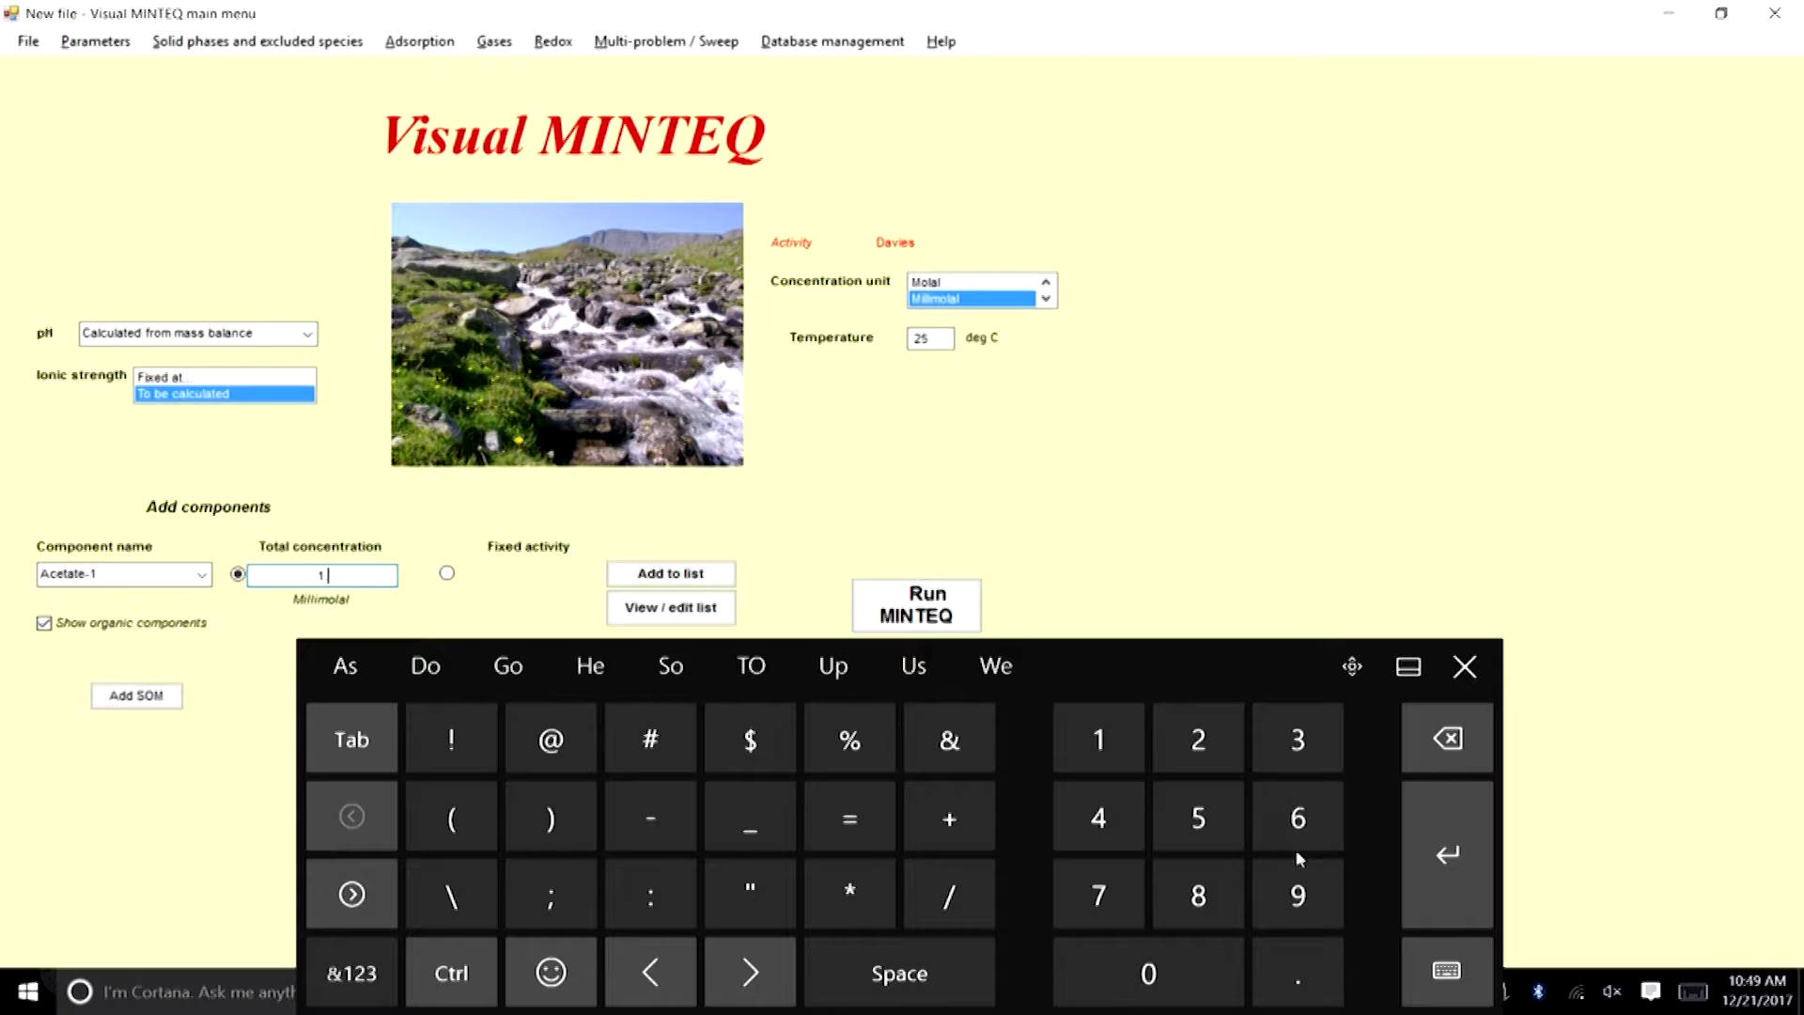
click(1284, 799)
click(660, 567)
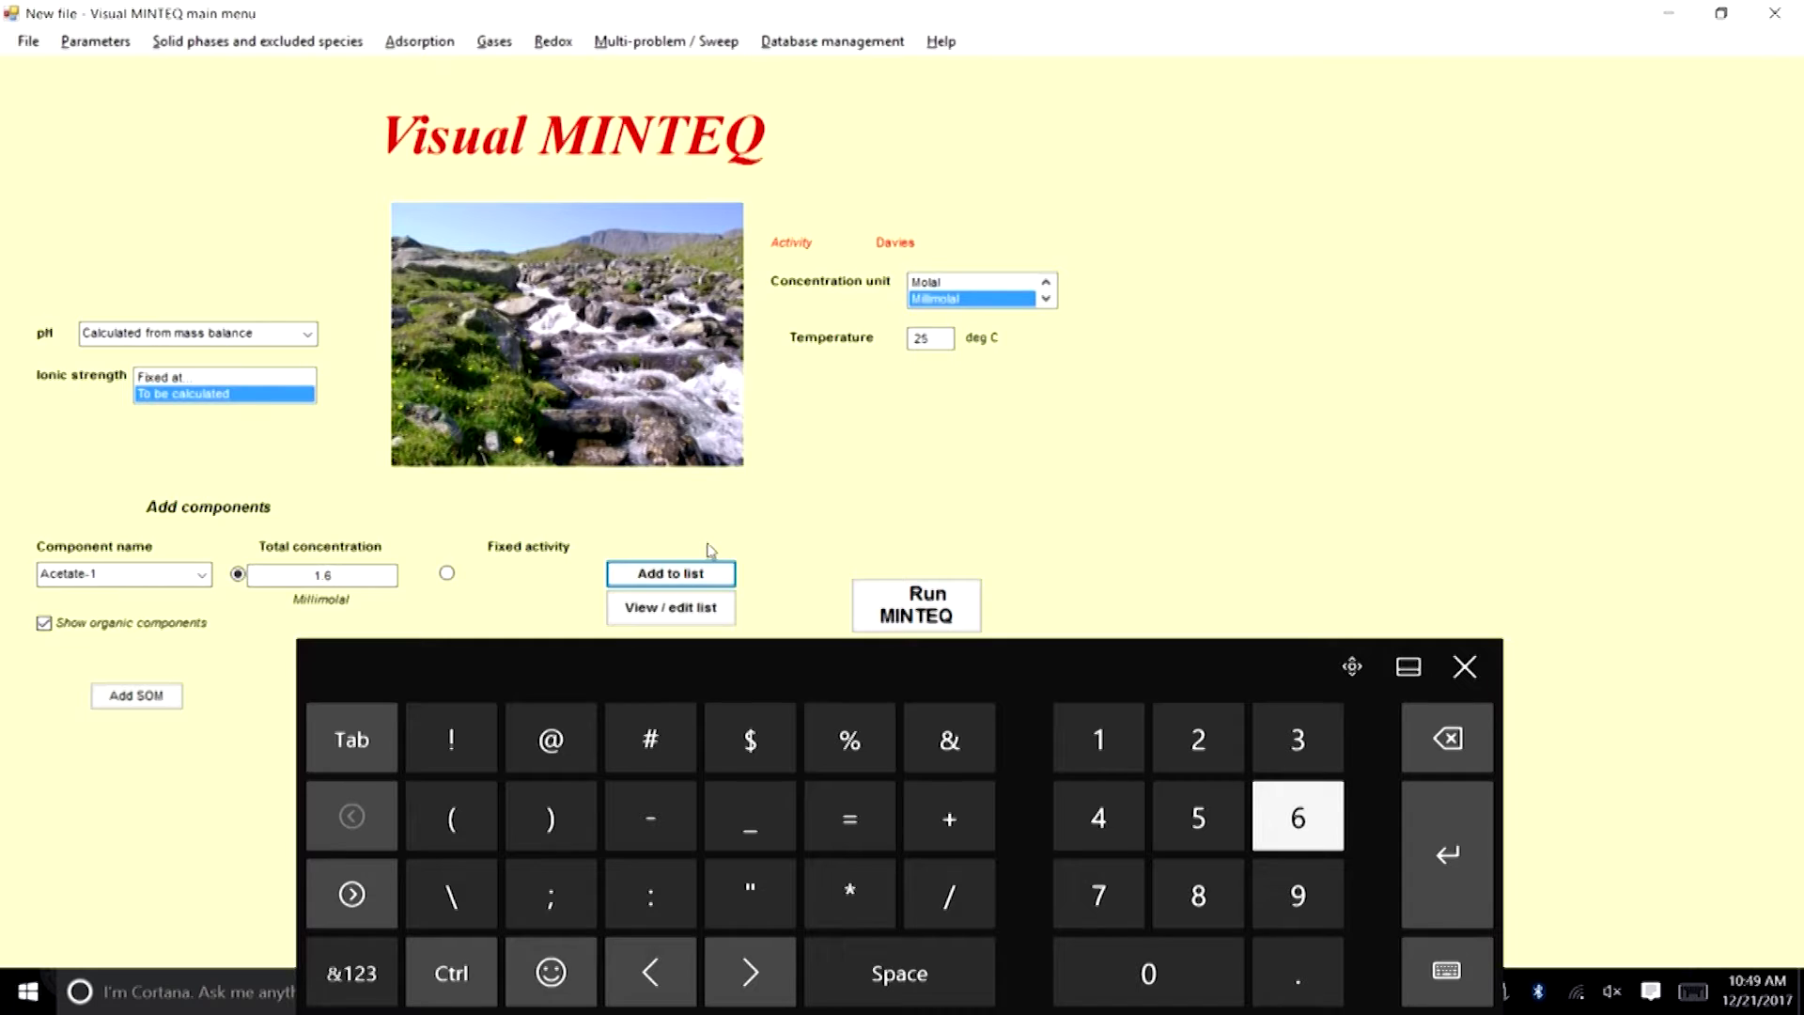
Add the H+1 component to the problem with a total concentration of .4 millimolal.
click(202, 574)
drag(207, 169, 222, 285)
click(72, 200)
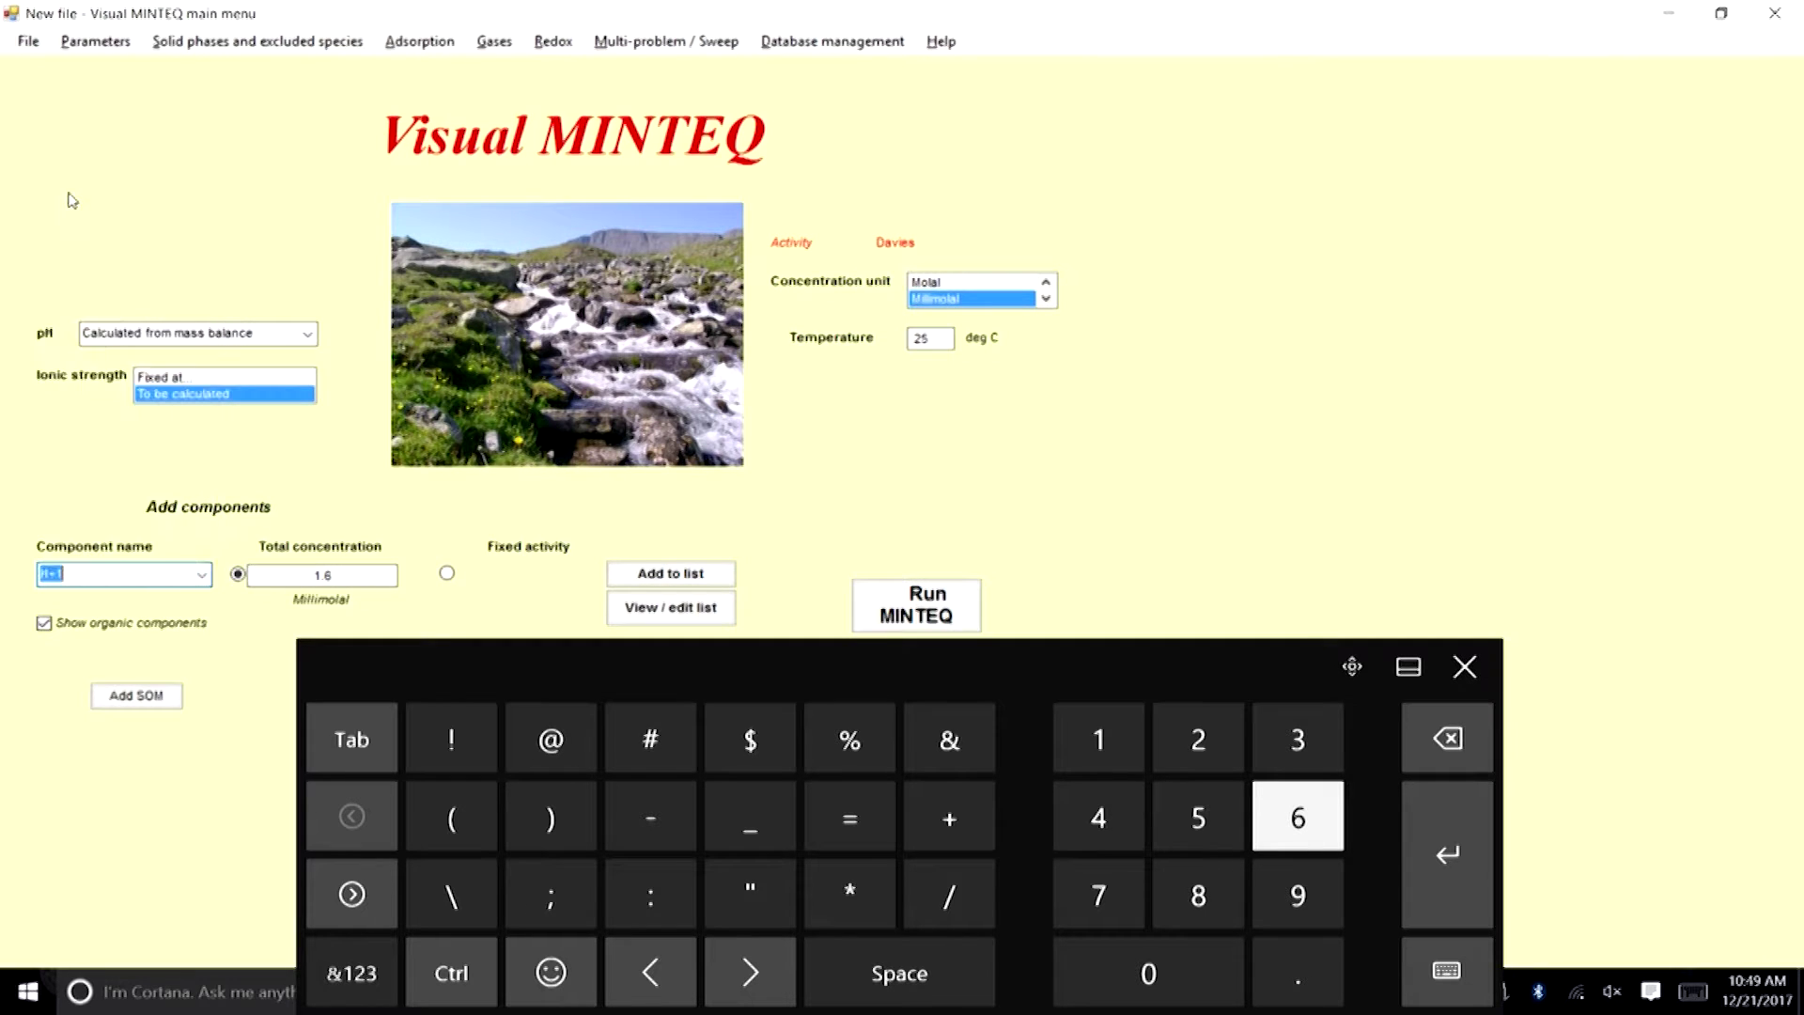
click(393, 577)
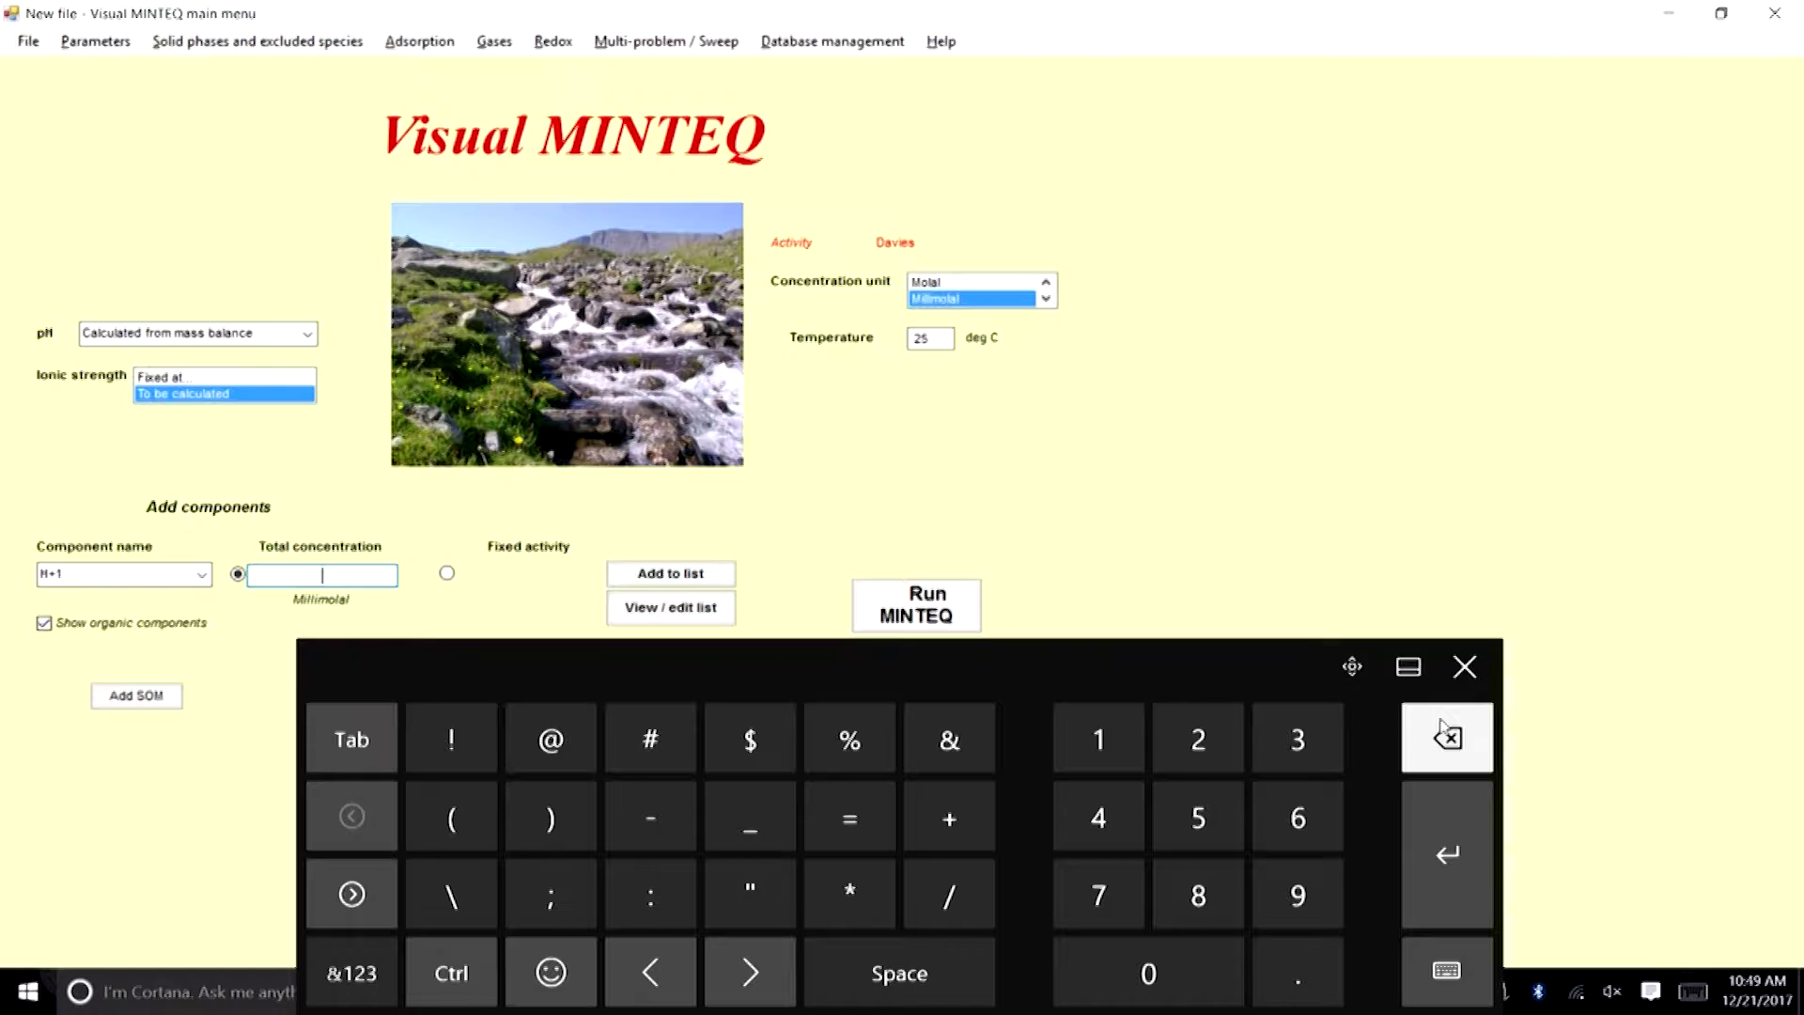
click(1102, 817)
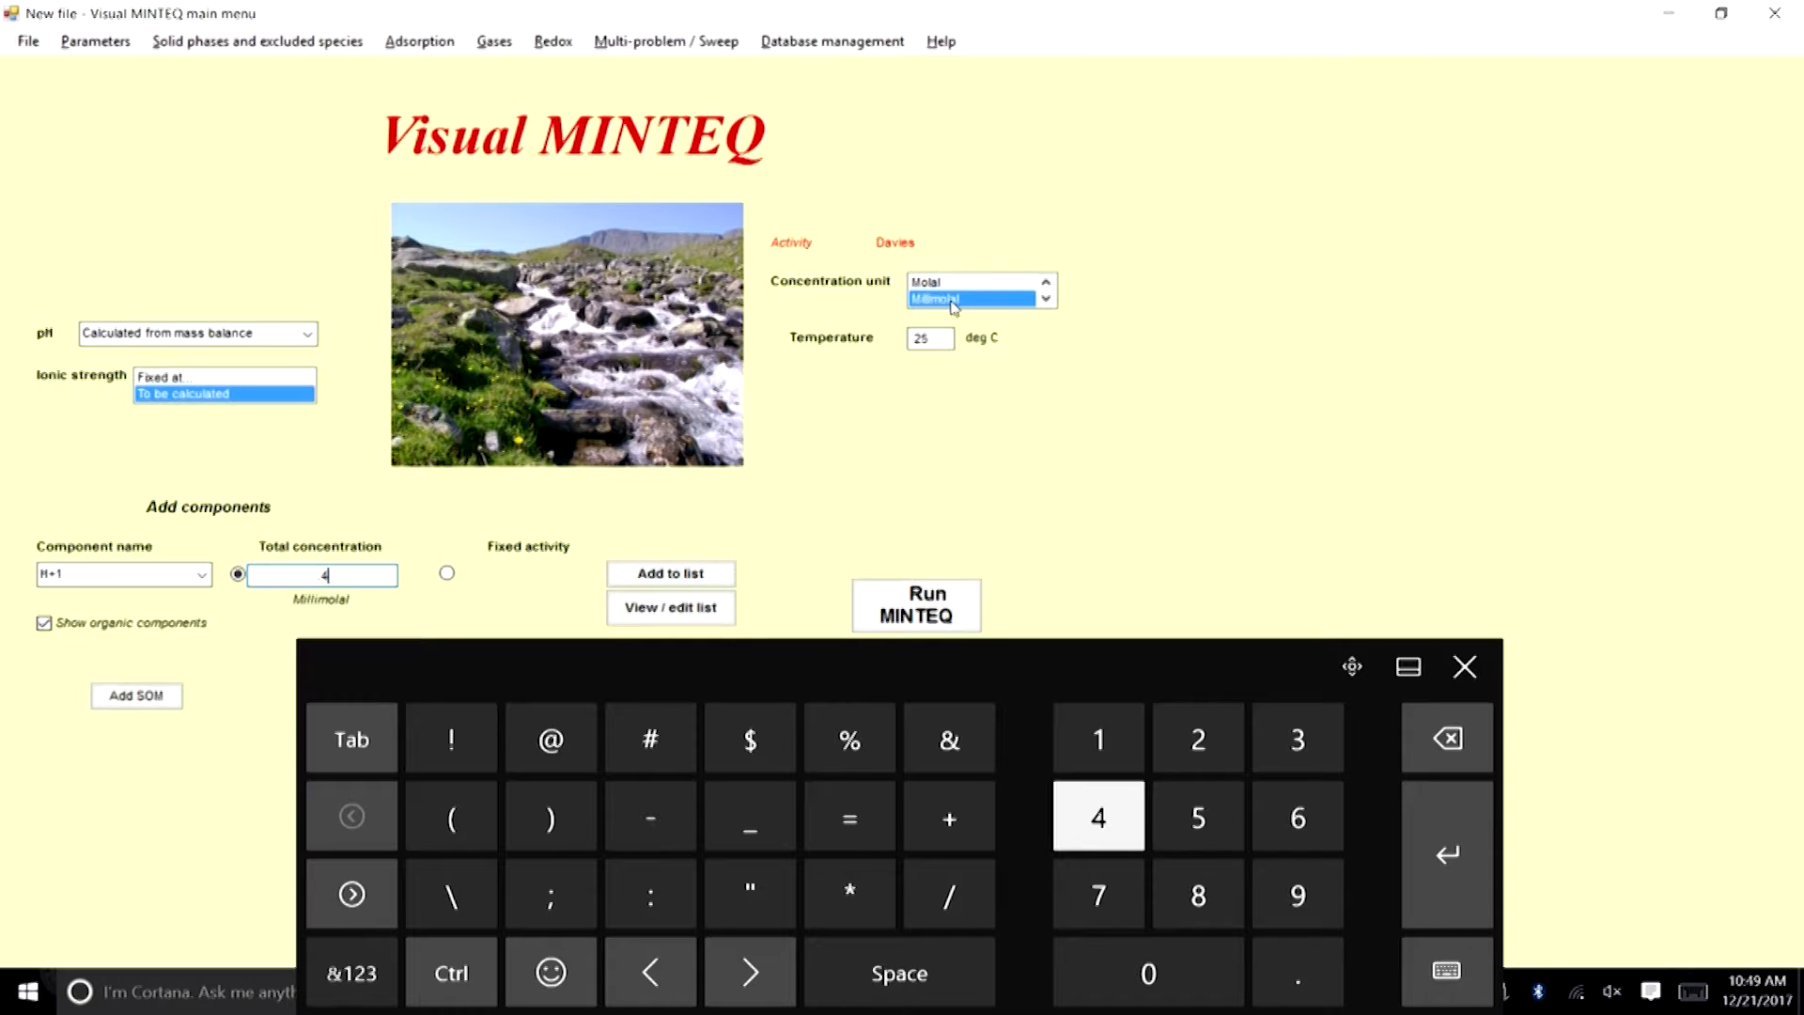
click(670, 575)
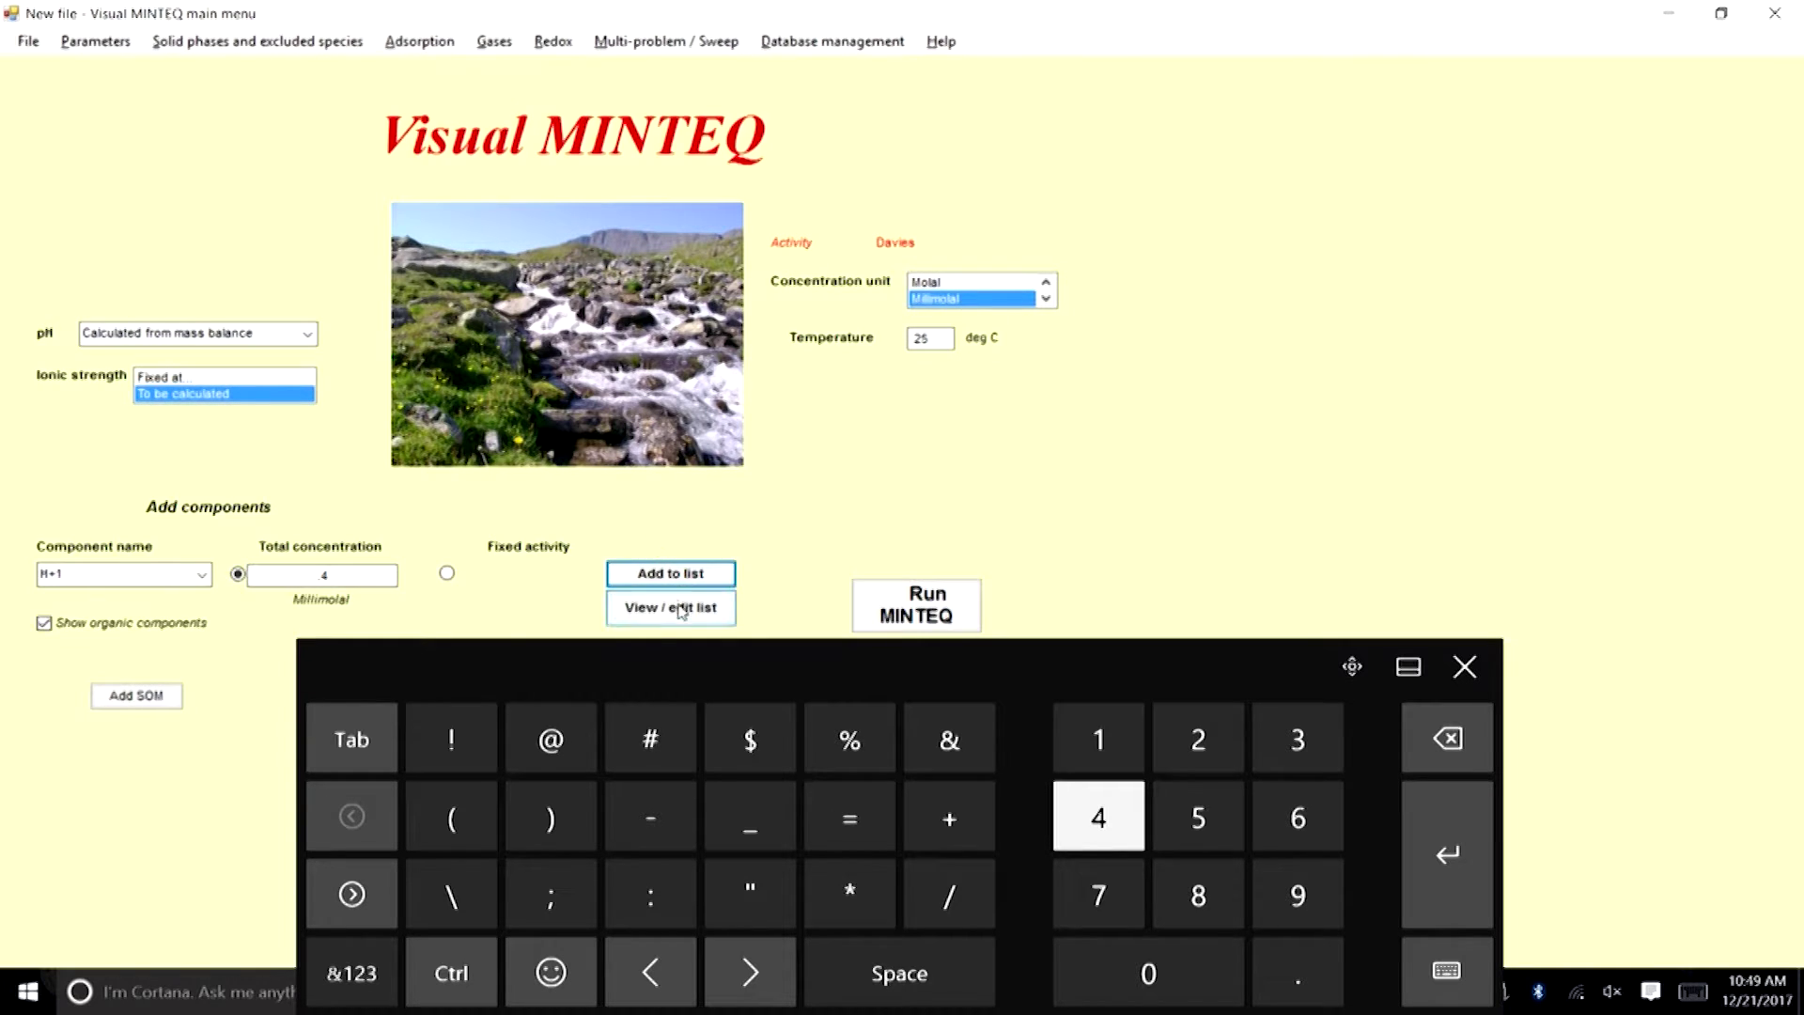
Choose Na+1 as the next component for the problem.
click(201, 574)
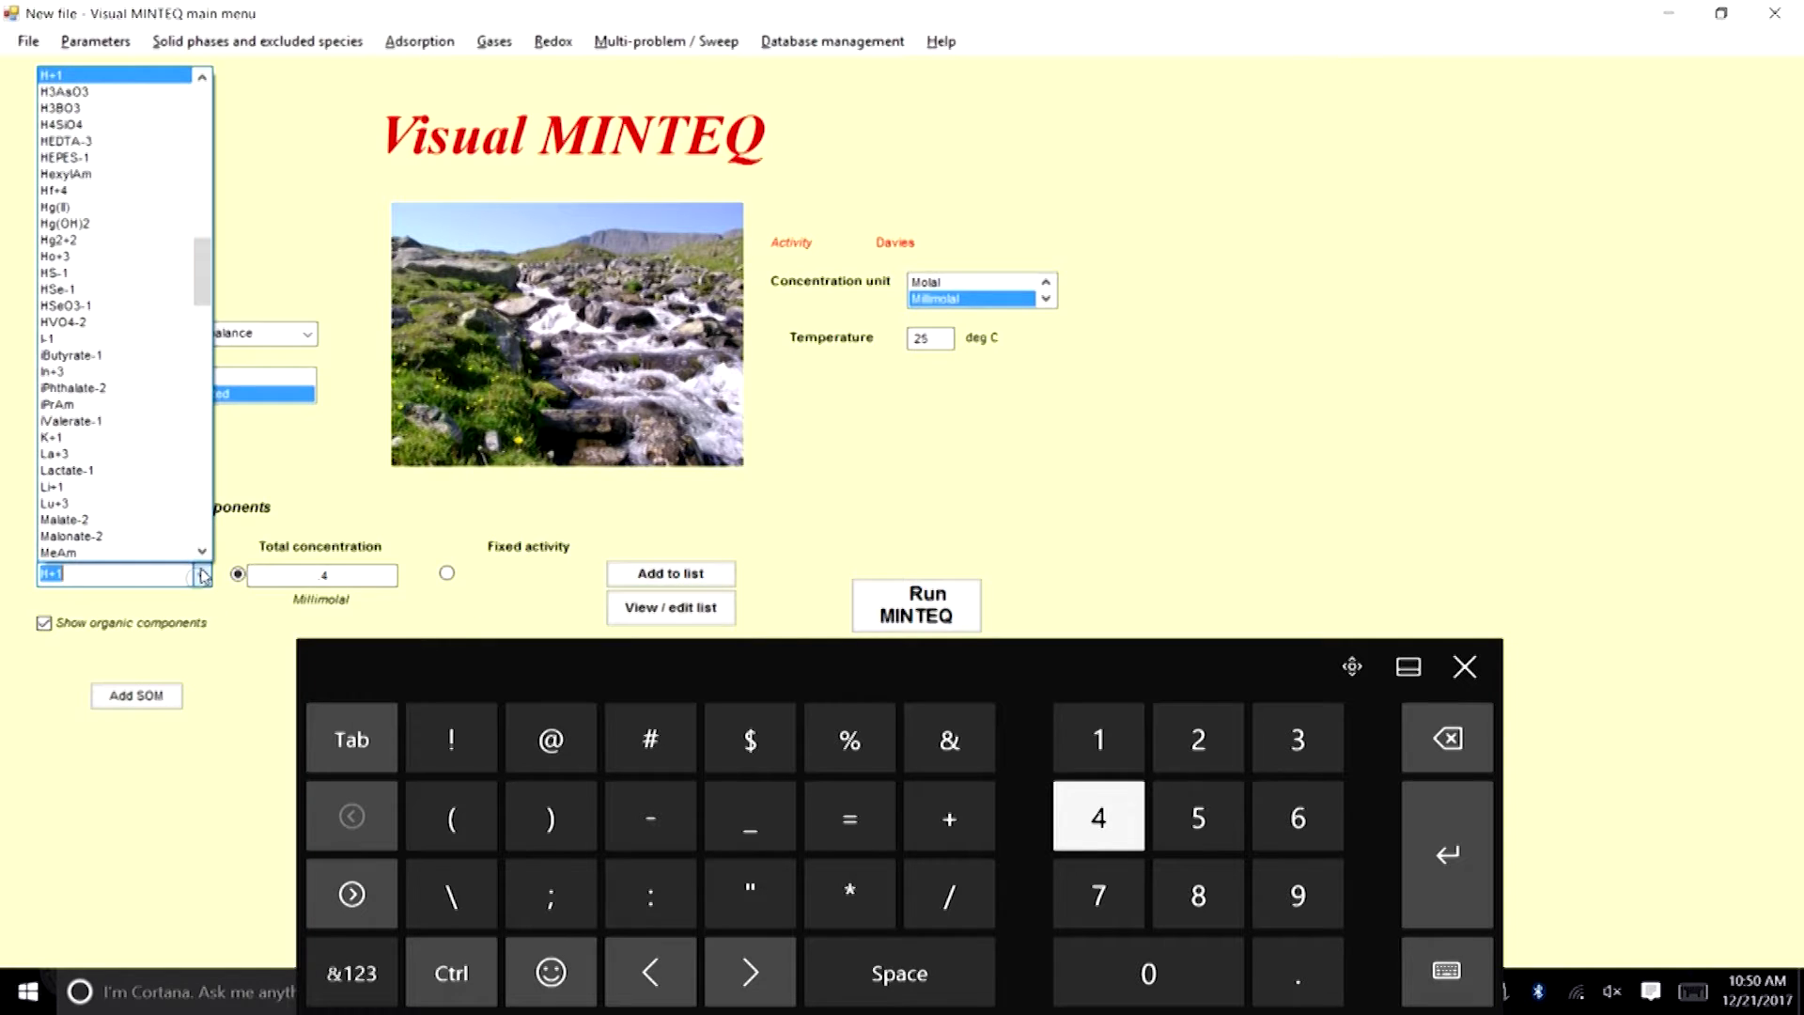
drag(204, 296, 203, 362)
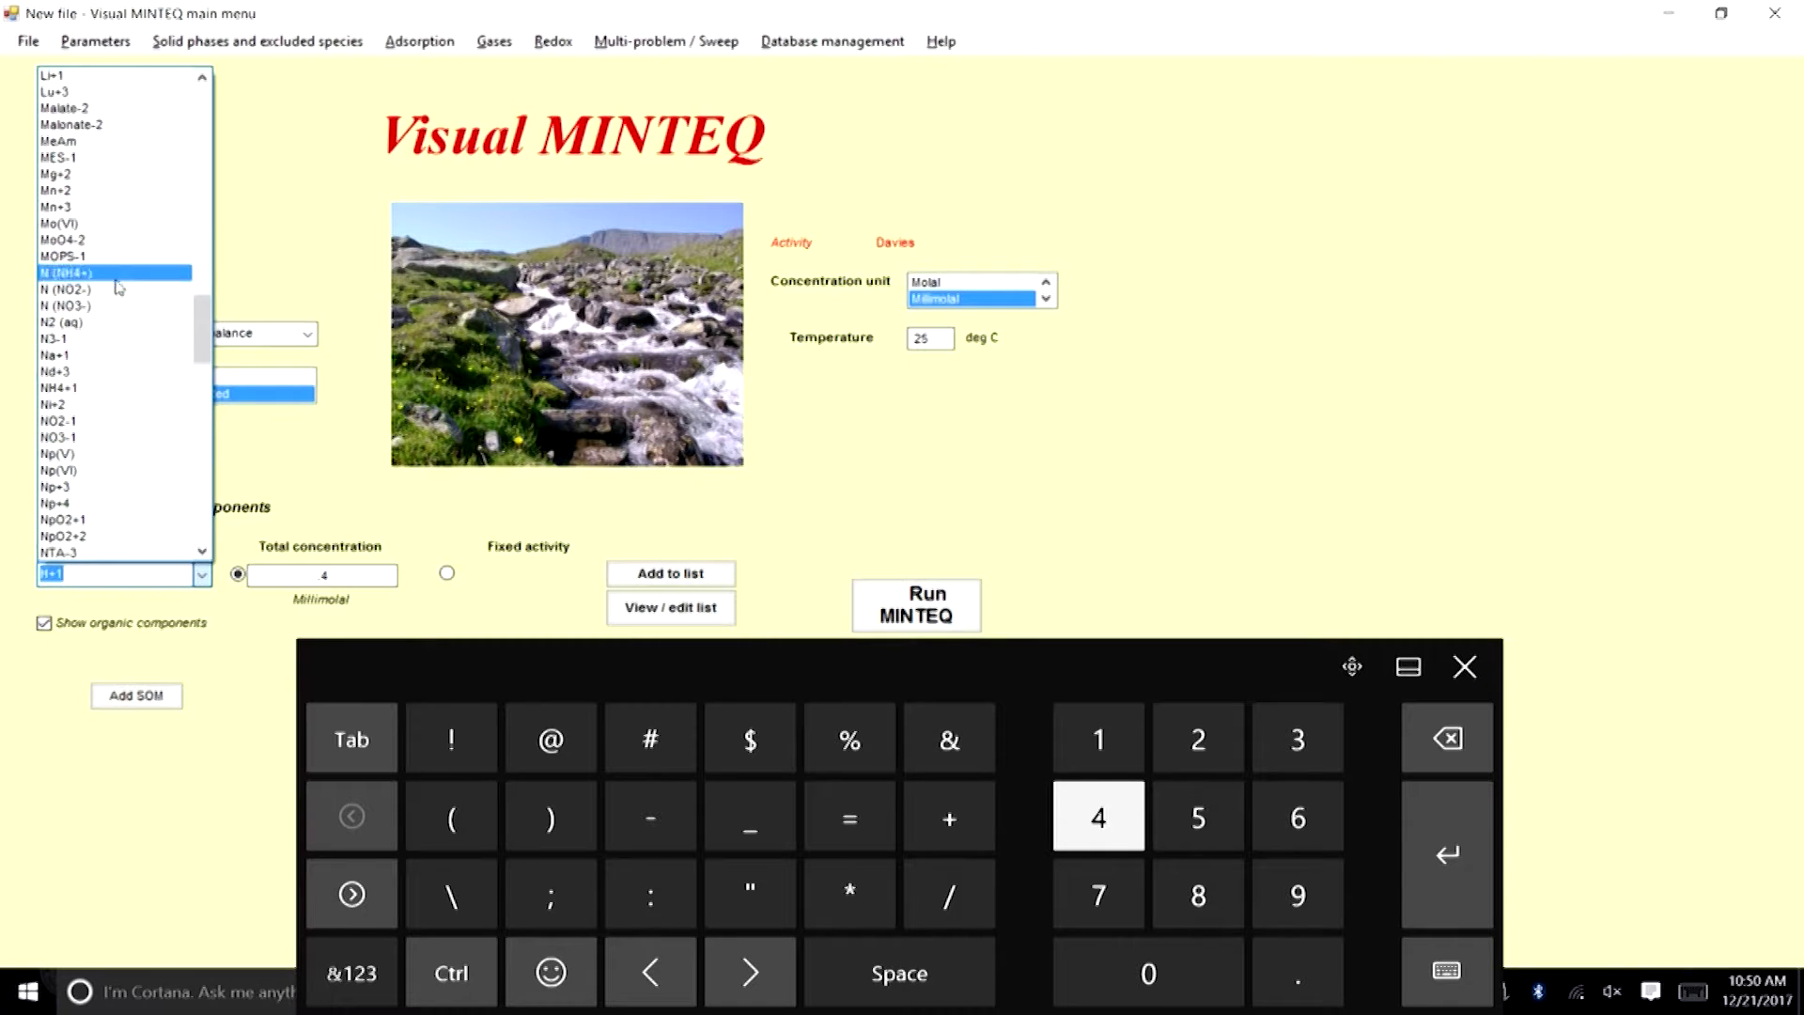
click(94, 357)
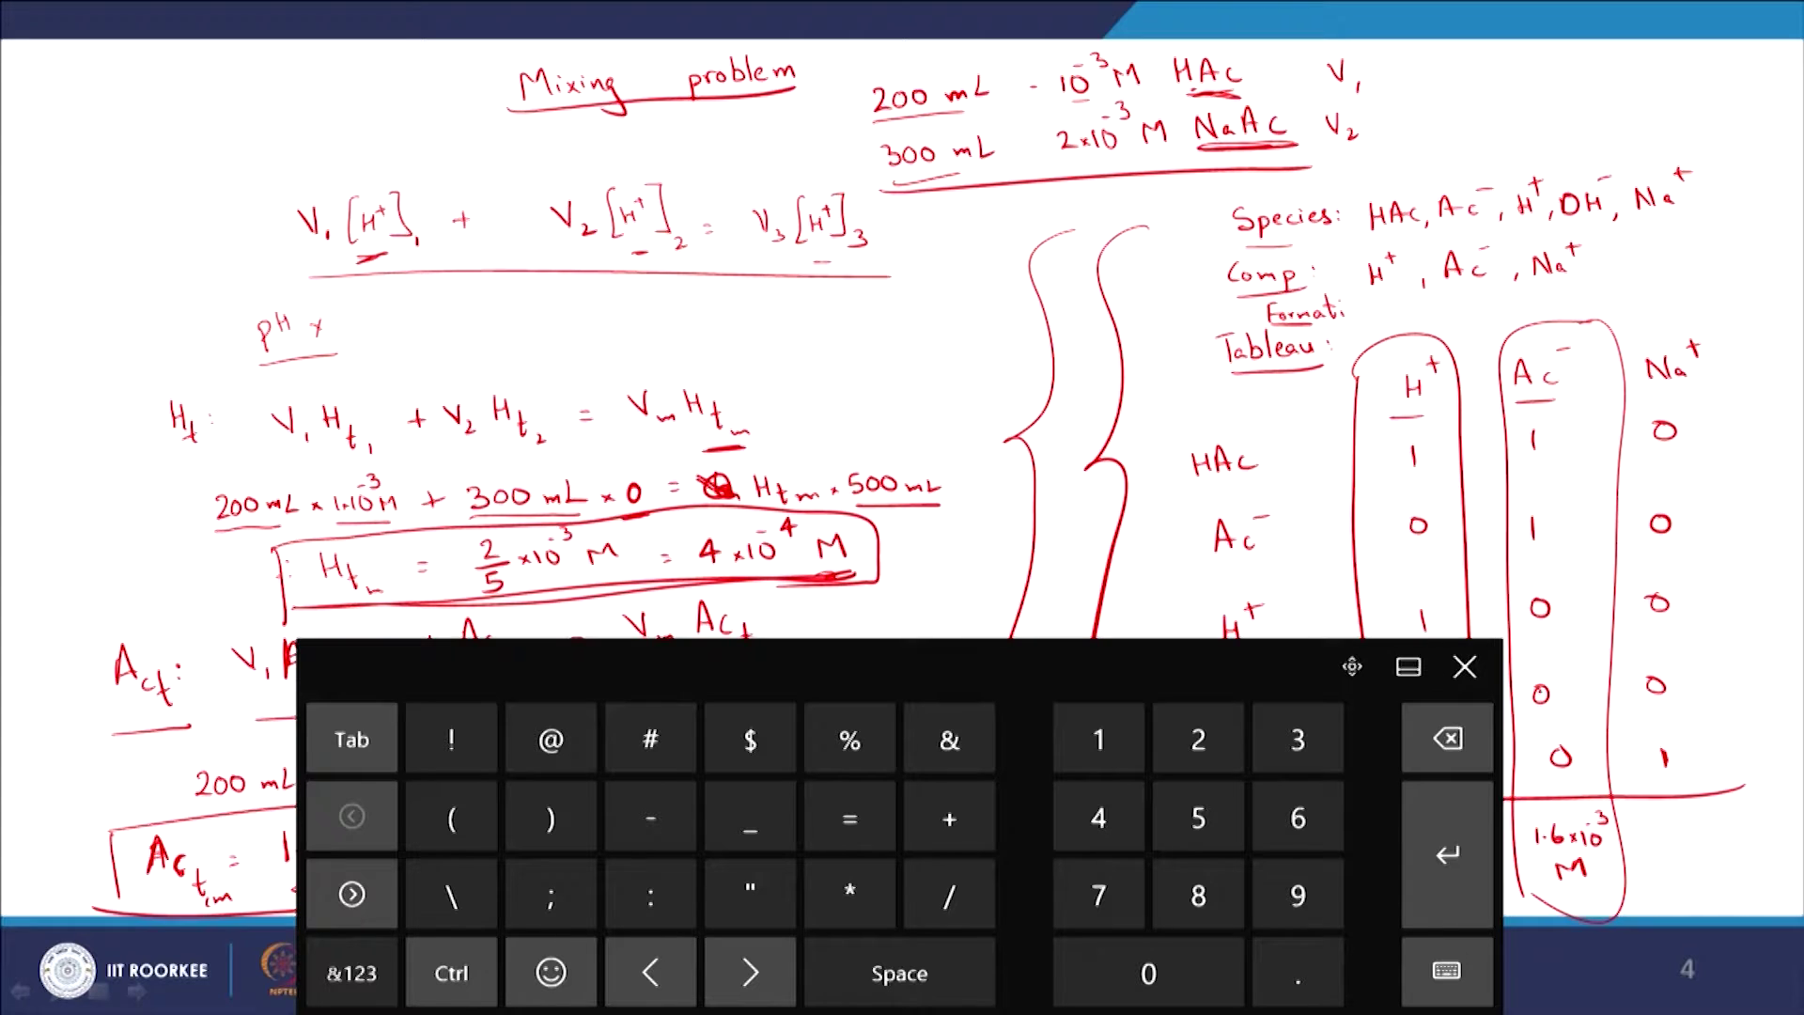
On the mixing problem slide in PowerPoint, dismiss the on-screen keyboard and underline the 1.6×10⁻³ M and 4×10⁻⁴ M totals.
click(1465, 667)
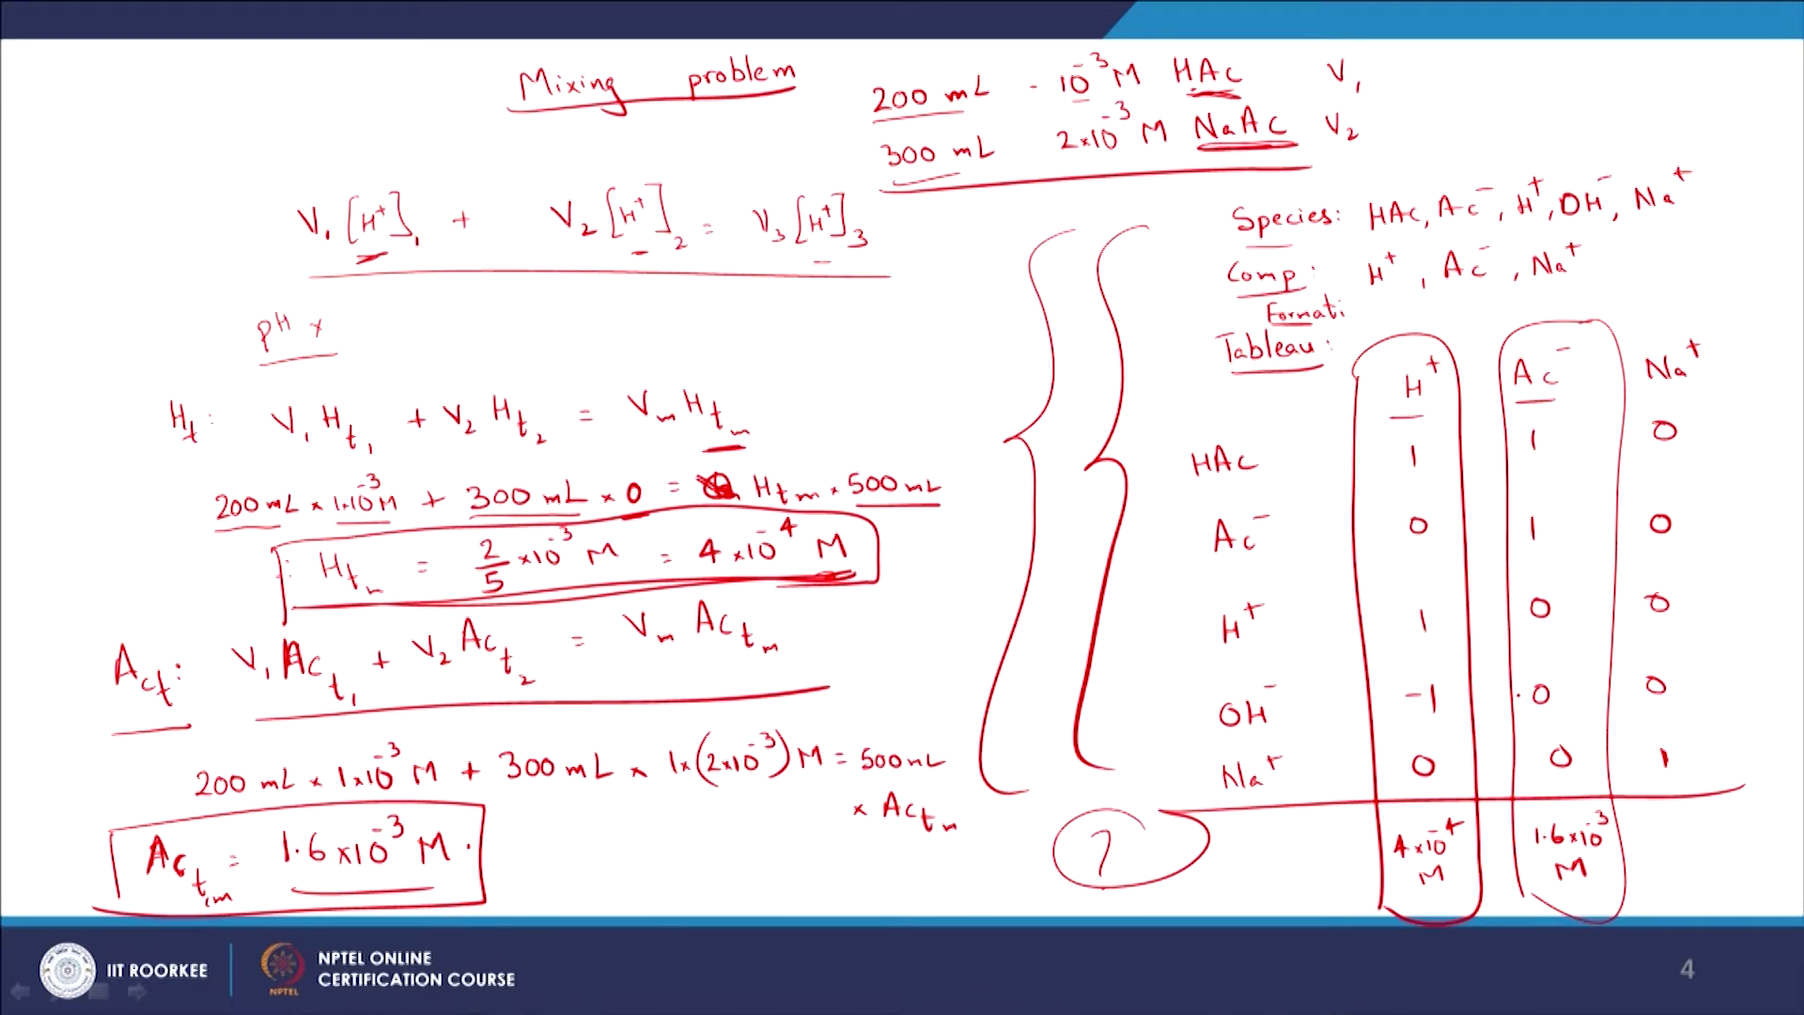
drag(310, 891, 387, 889)
drag(752, 582, 821, 579)
On the blank slide 5, handwrite the start of the sodium mass balance, Na_tm = V1·Na_t1.
key(Right)
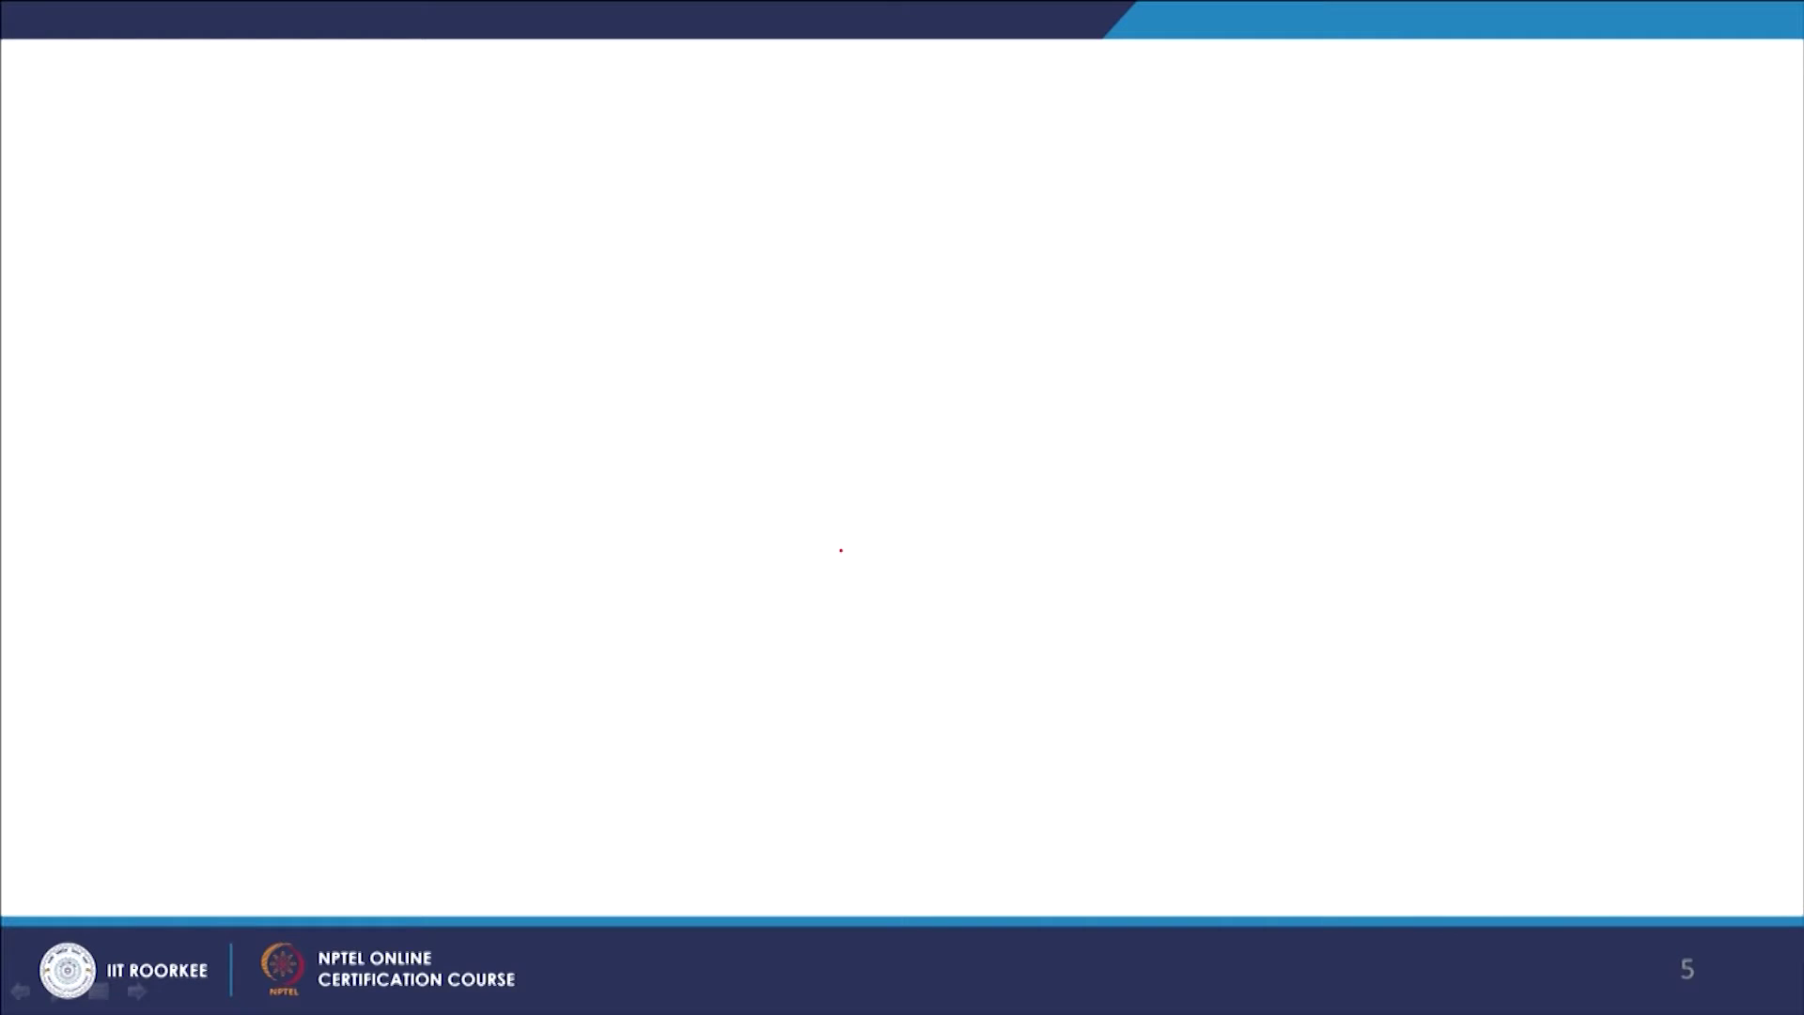
mouse_move(215, 106)
mouse_down()
mouse_move(258, 132)
mouse_move(264, 157)
mouse_up()
click(256, 130)
drag(257, 143, 269, 140)
mouse_move(431, 105)
mouse_down()
mouse_move(488, 91)
mouse_move(514, 124)
mouse_up()
drag(506, 111, 523, 110)
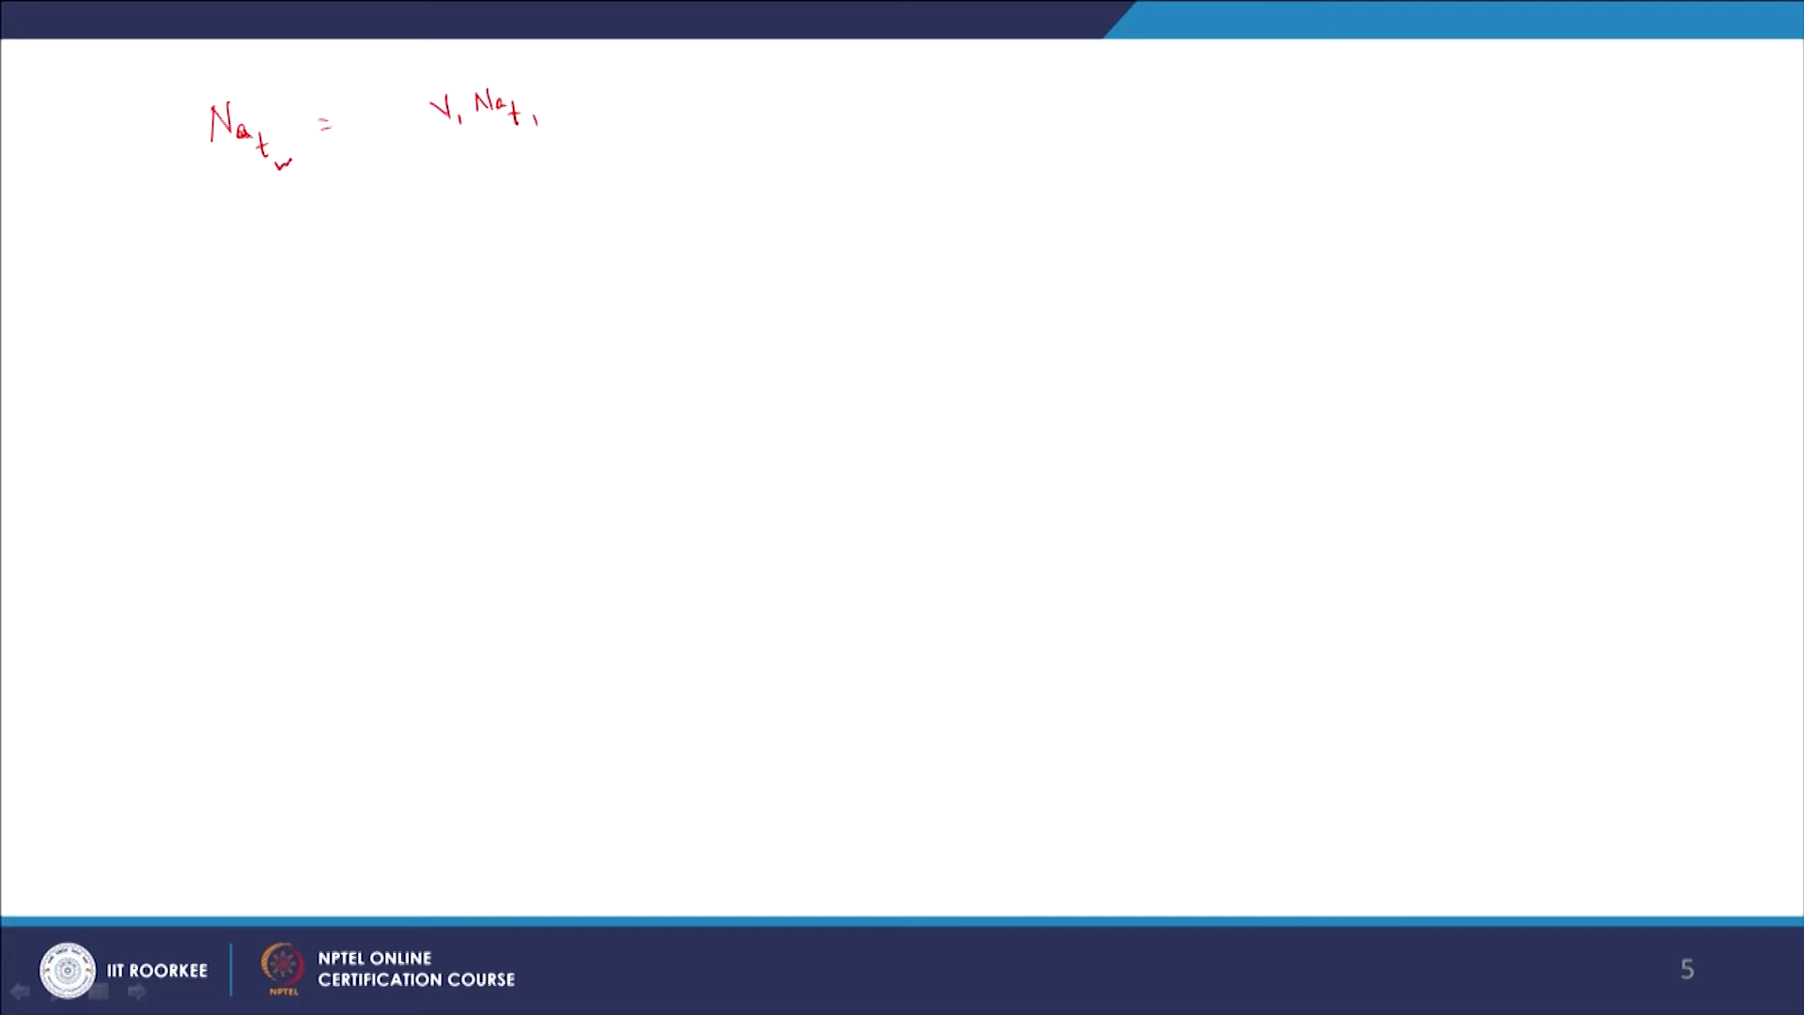
Complete the handwritten sodium balance with + V2·Na_t2 in the numerator and V1 + V2 as the denominator.
mouse_move(645, 91)
mouse_down()
mouse_move(711, 101)
mouse_move(716, 81)
mouse_up()
mouse_move(728, 91)
mouse_down()
mouse_move(742, 115)
mouse_move(753, 98)
mouse_up()
drag(761, 106, 774, 111)
drag(428, 165, 799, 136)
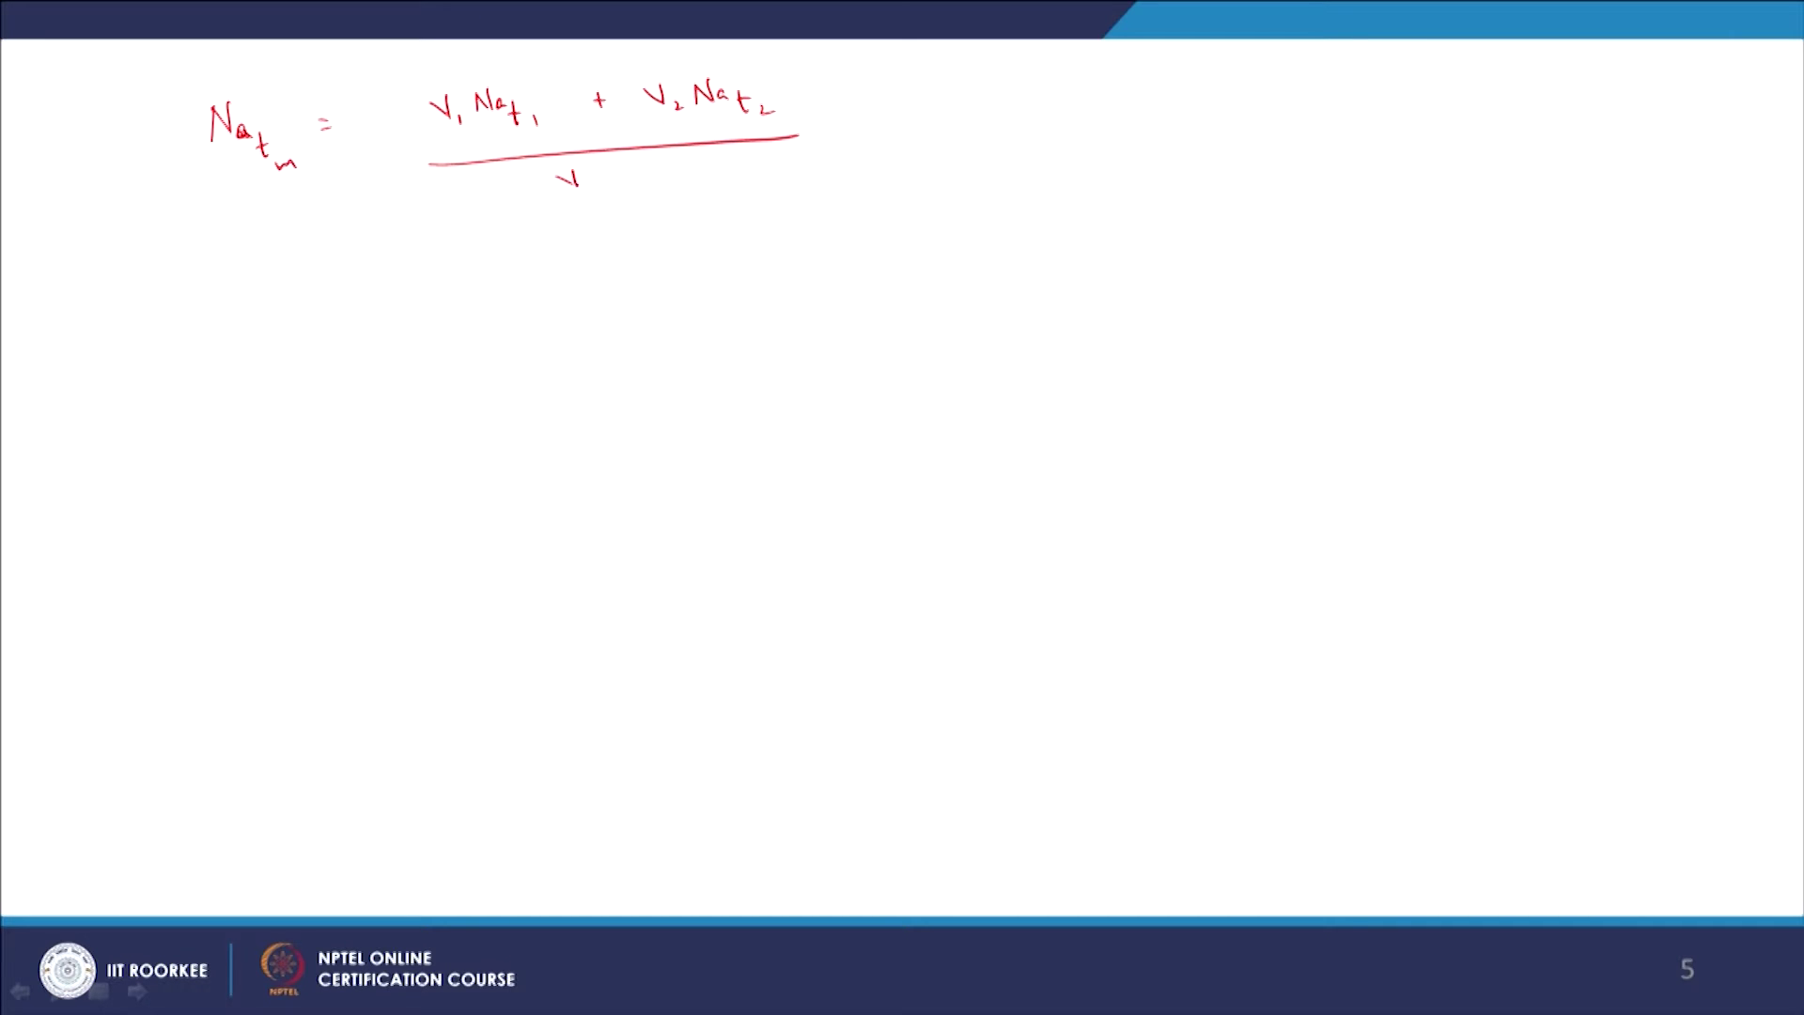
drag(603, 181, 616, 178)
drag(619, 171, 633, 172)
Check the volumes on the mixing problem slide and write 200 mL × 0 as the first numerical term of the sodium balance.
key(Page_Up)
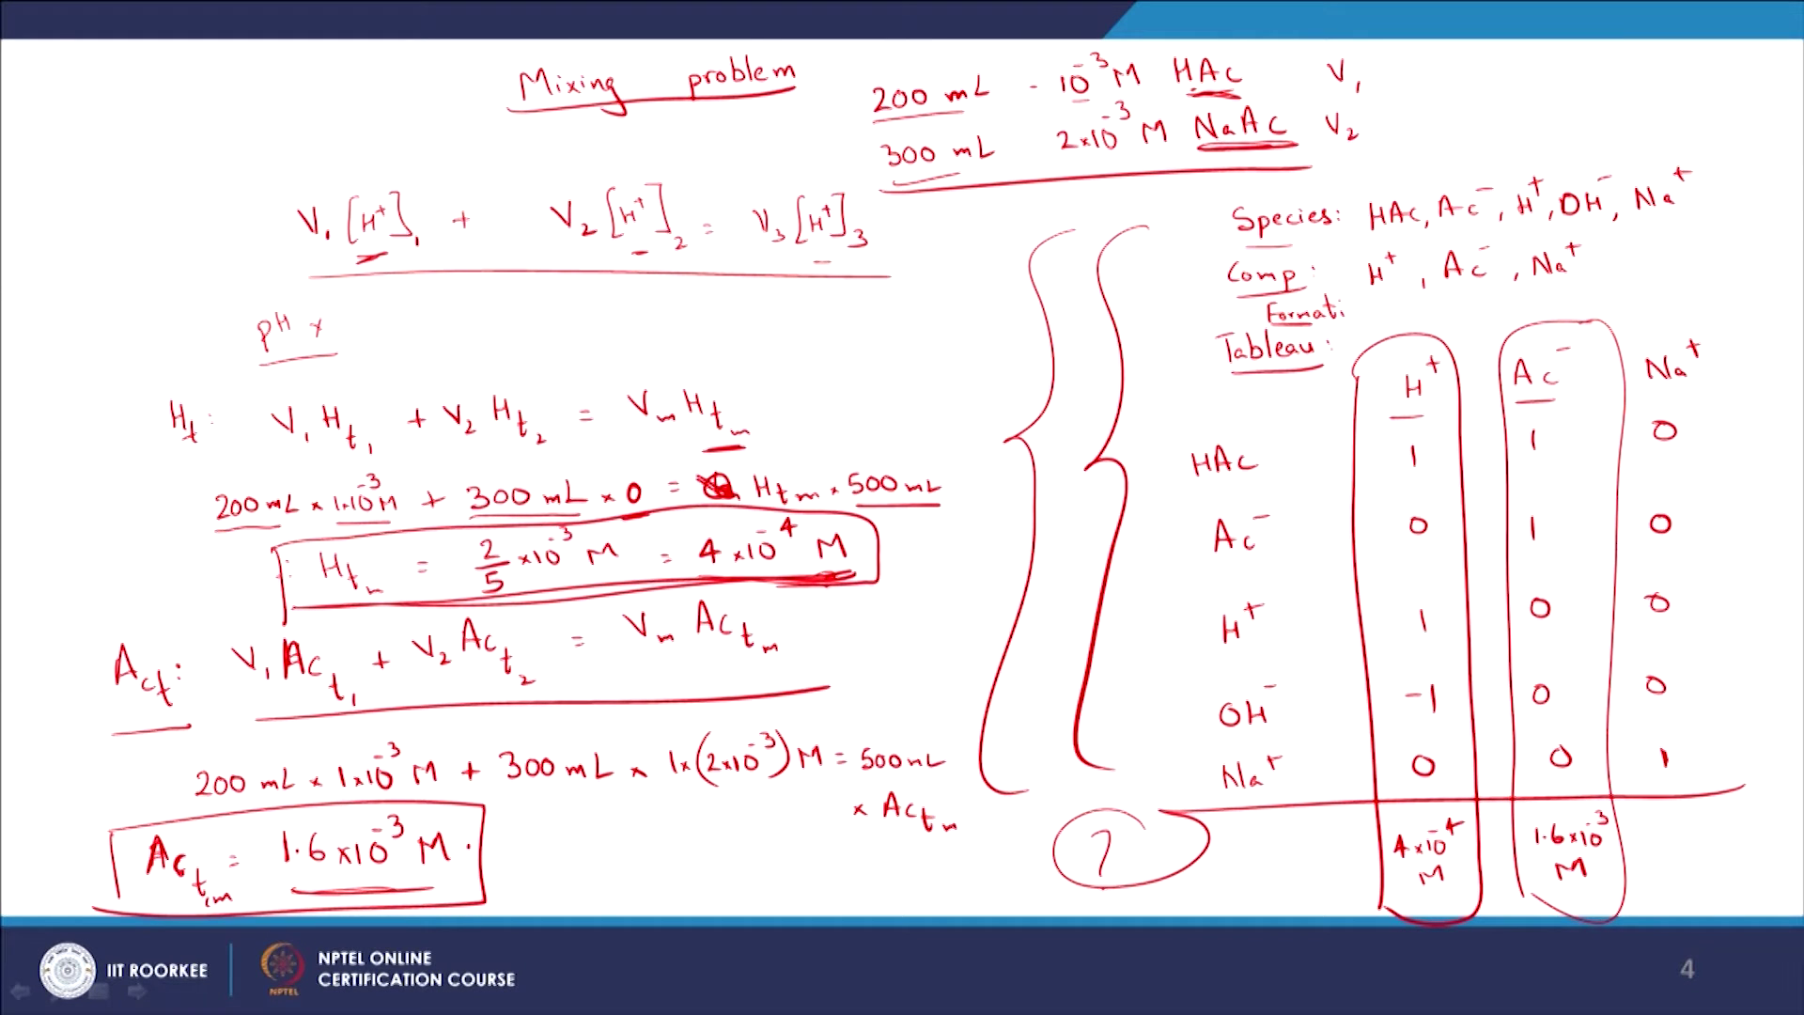
key(Page_Down)
drag(975, 84, 989, 99)
drag(996, 88, 1096, 83)
Note beside the equation that V1 is HAc and V2 is NaAc at 2×10⁻³ M.
drag(1520, 58, 1541, 79)
drag(1556, 80, 1600, 79)
drag(1618, 58, 1637, 75)
drag(1626, 66, 1660, 75)
mouse_move(1669, 72)
mouse_down()
mouse_move(1614, 88)
mouse_move(1662, 88)
mouse_up()
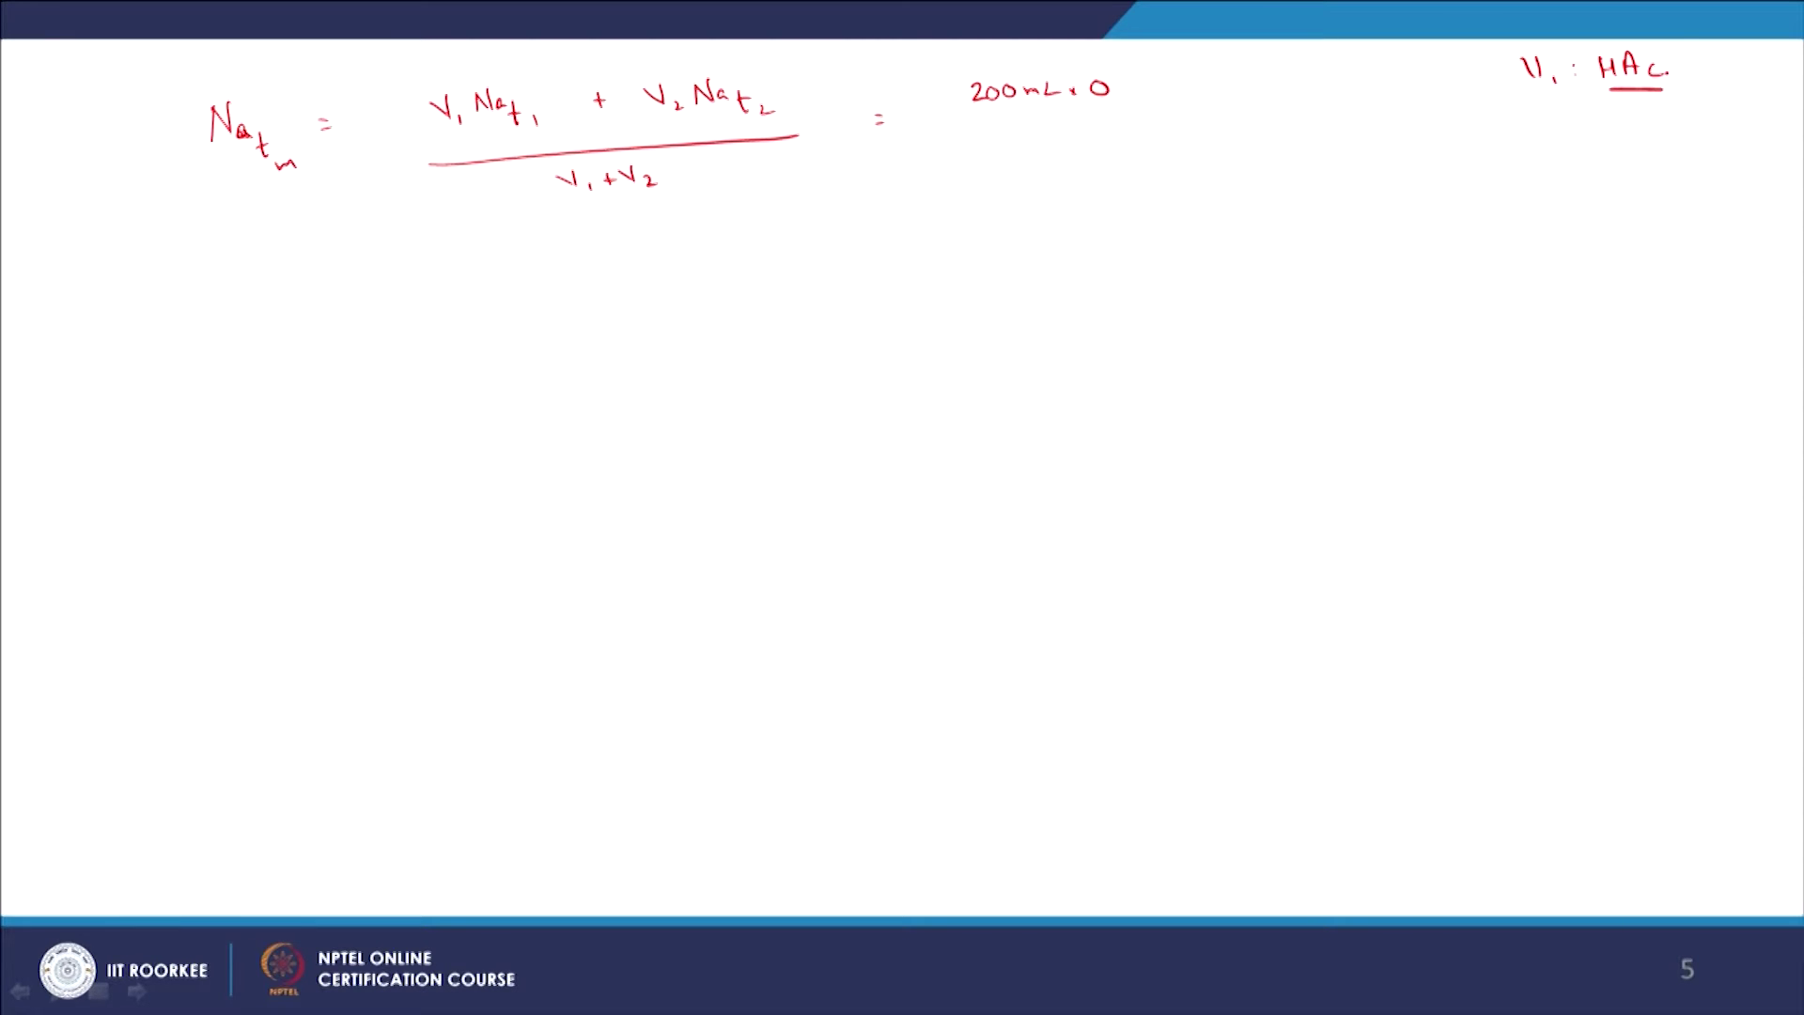
mouse_move(1522, 53)
mouse_down()
mouse_move(1533, 79)
mouse_move(1547, 48)
mouse_move(1543, 144)
mouse_move(1627, 147)
mouse_move(1631, 120)
mouse_up()
click(1585, 131)
click(1584, 139)
mouse_move(1644, 137)
mouse_down()
mouse_move(1664, 119)
mouse_move(1673, 144)
mouse_up()
mouse_move(1658, 134)
mouse_down()
mouse_move(1689, 146)
mouse_move(1658, 196)
mouse_up()
drag(1669, 187, 1675, 195)
mouse_move(1675, 187)
mouse_down()
mouse_move(1717, 165)
mouse_move(1767, 200)
mouse_up()
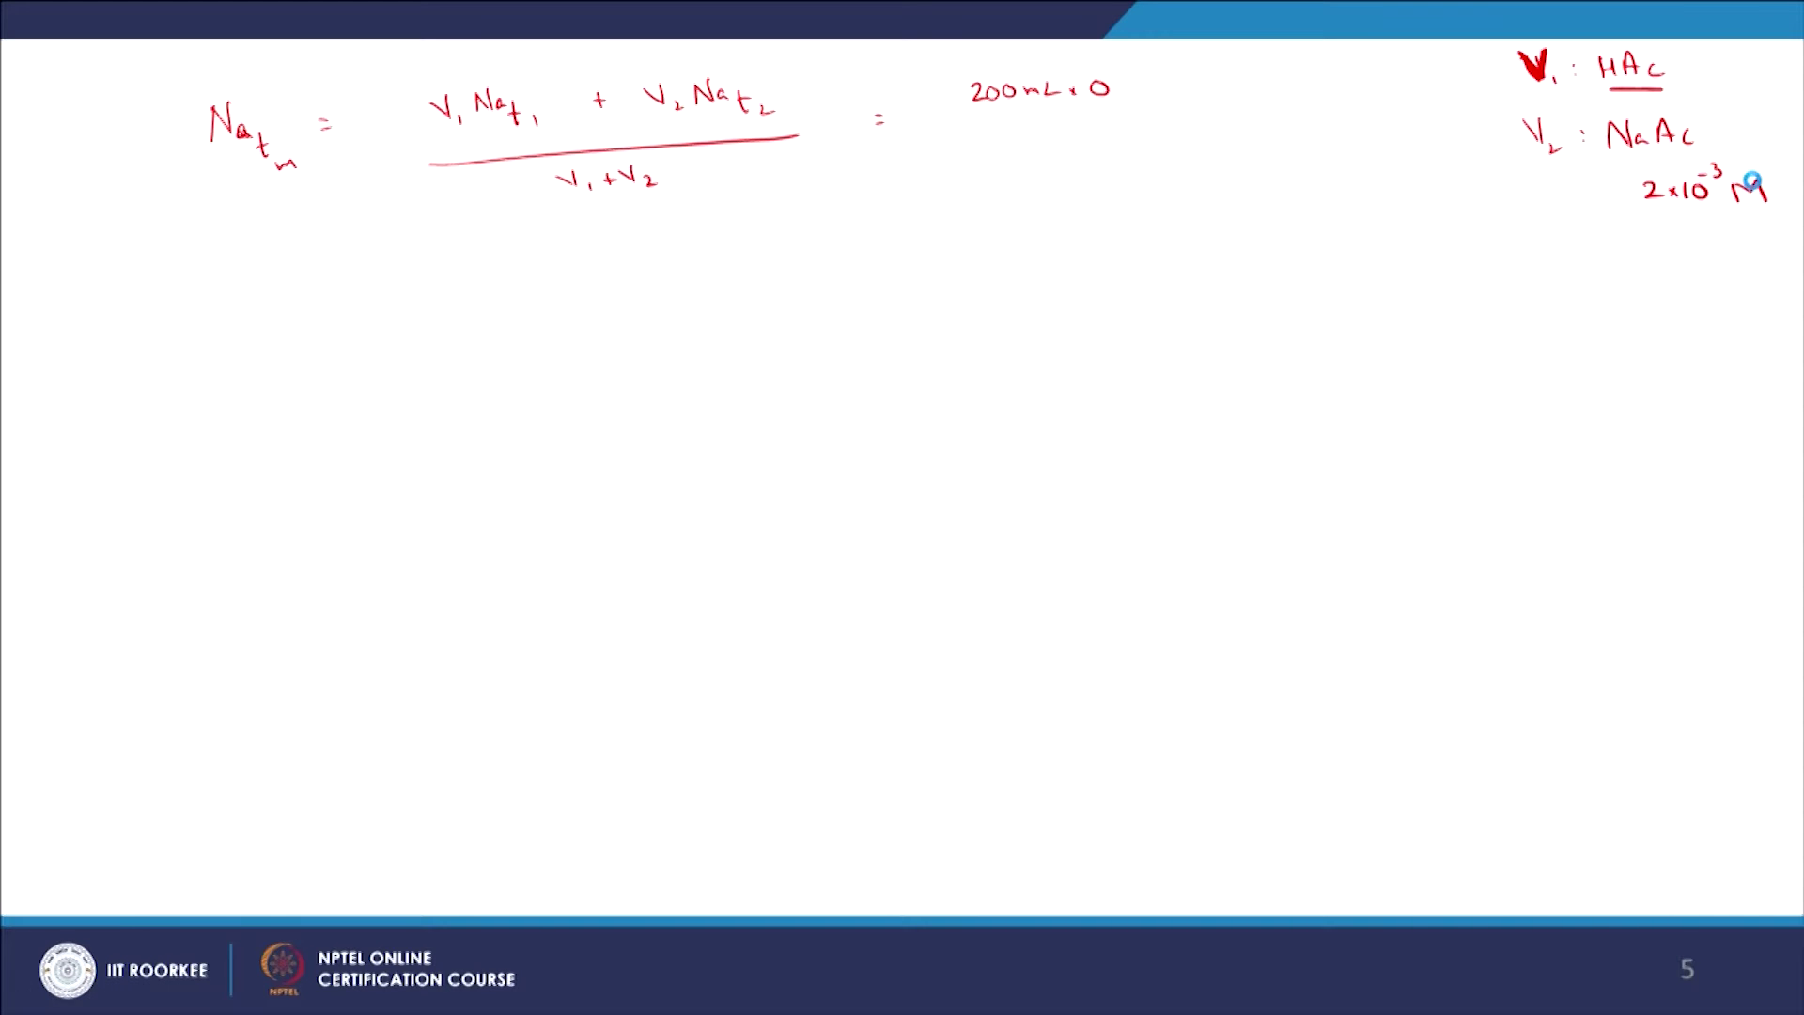
Recheck the mixing problem slide and write the second numerator term, + 300 mL × 2×10⁻³ M.
key(Left)
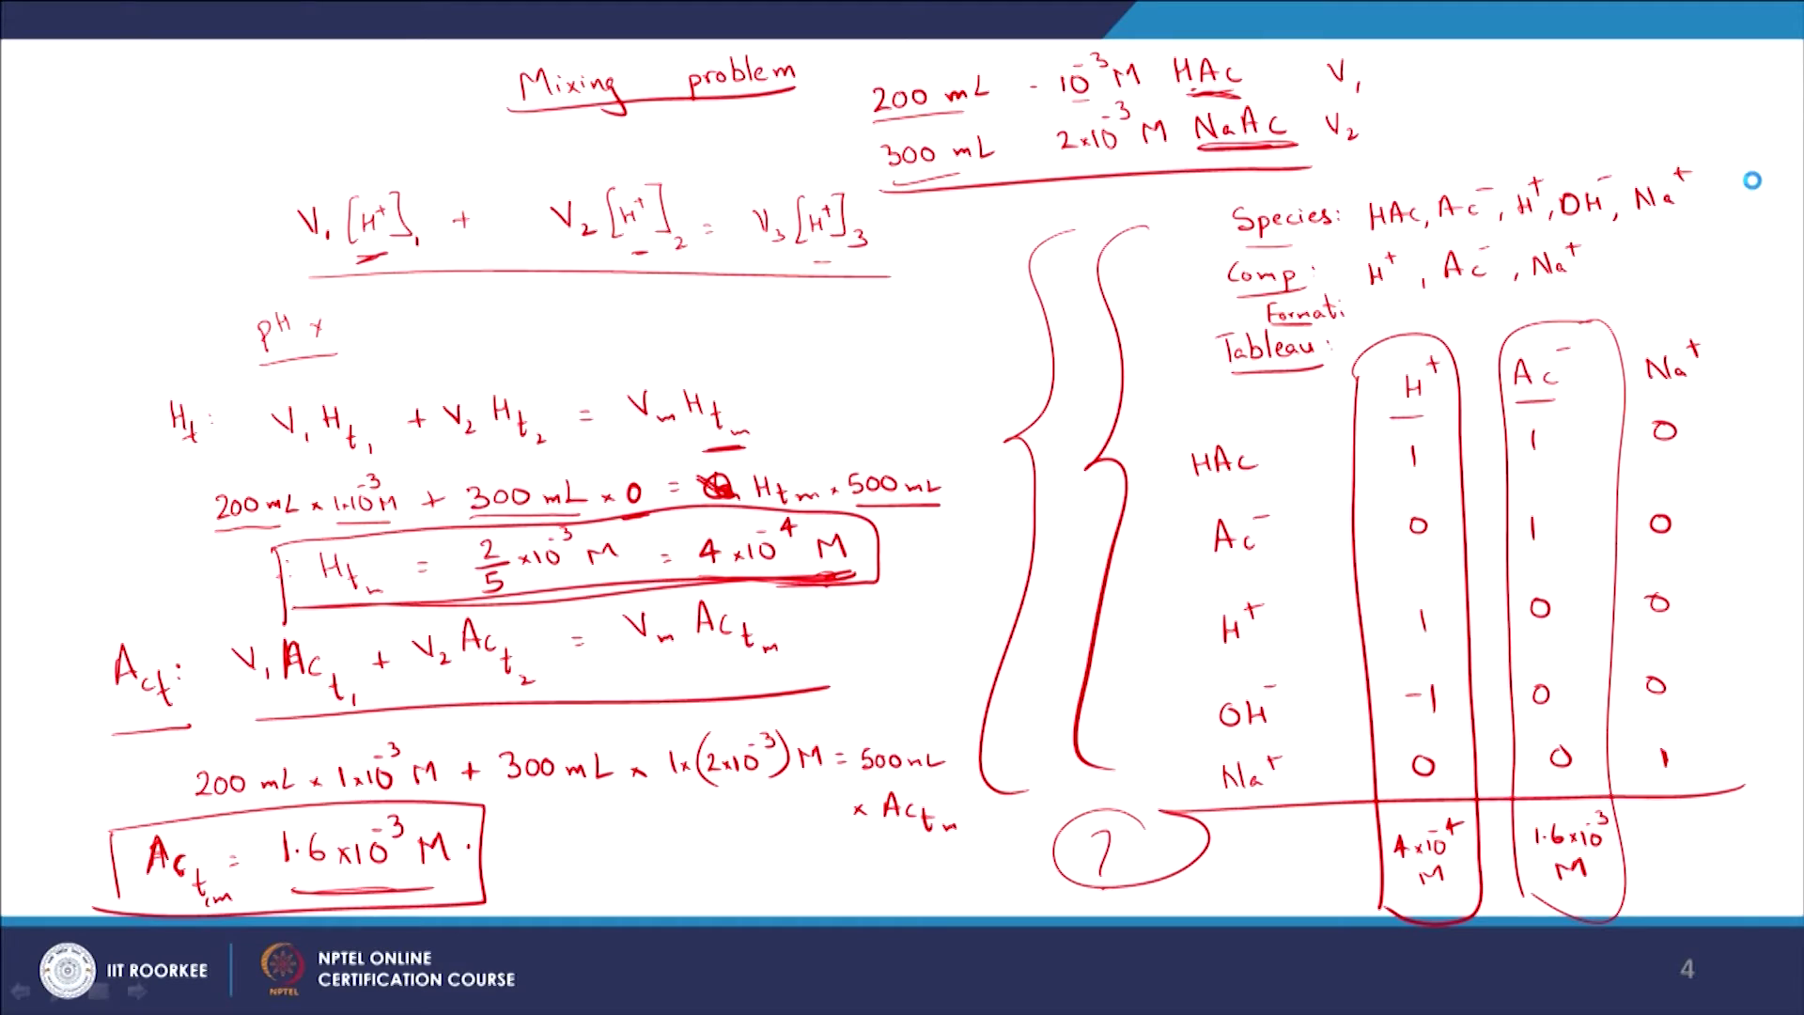
key(Right)
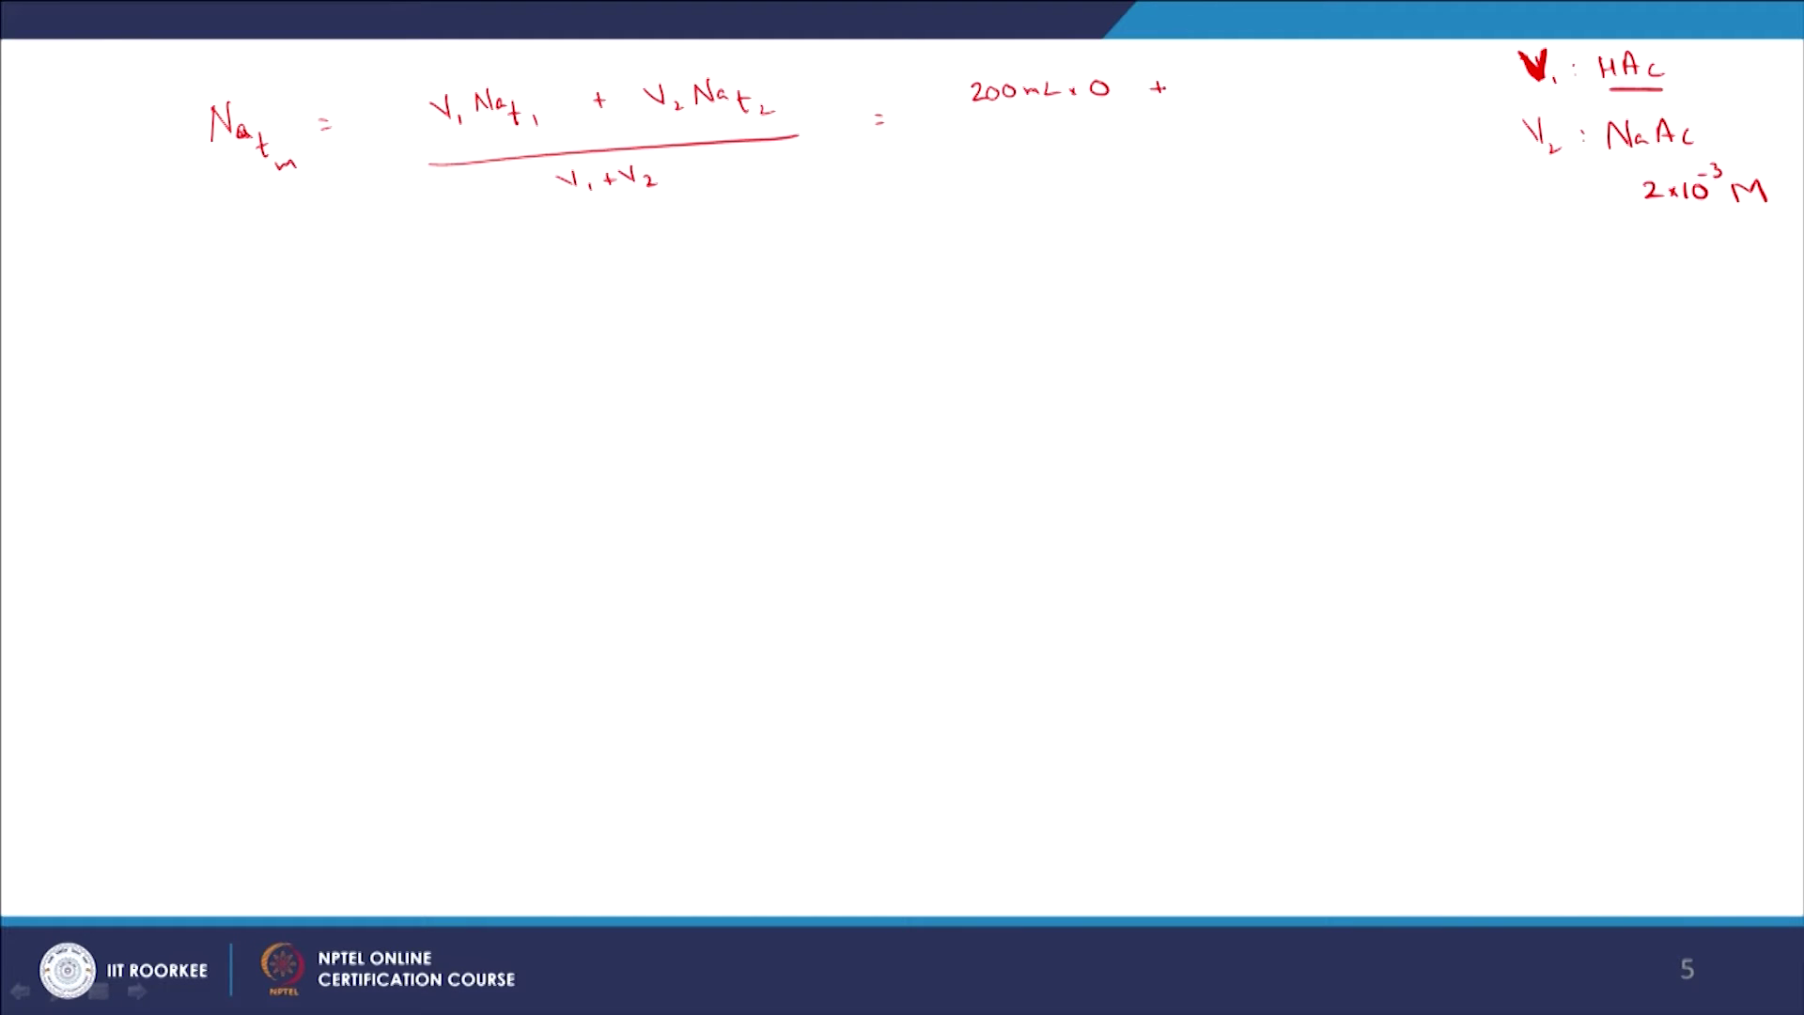
mouse_move(1188, 75)
mouse_down()
mouse_move(1190, 93)
mouse_move(1247, 86)
mouse_up()
drag(1311, 71, 1351, 81)
drag(1357, 69, 1358, 83)
drag(1367, 70, 1428, 74)
Draw the fraction bar under the numerical terms and write 500 mL as the denominator.
drag(962, 117, 1438, 95)
drag(1136, 135, 1126, 156)
drag(1155, 137, 1217, 143)
drag(1232, 125, 1251, 138)
click(1268, 120)
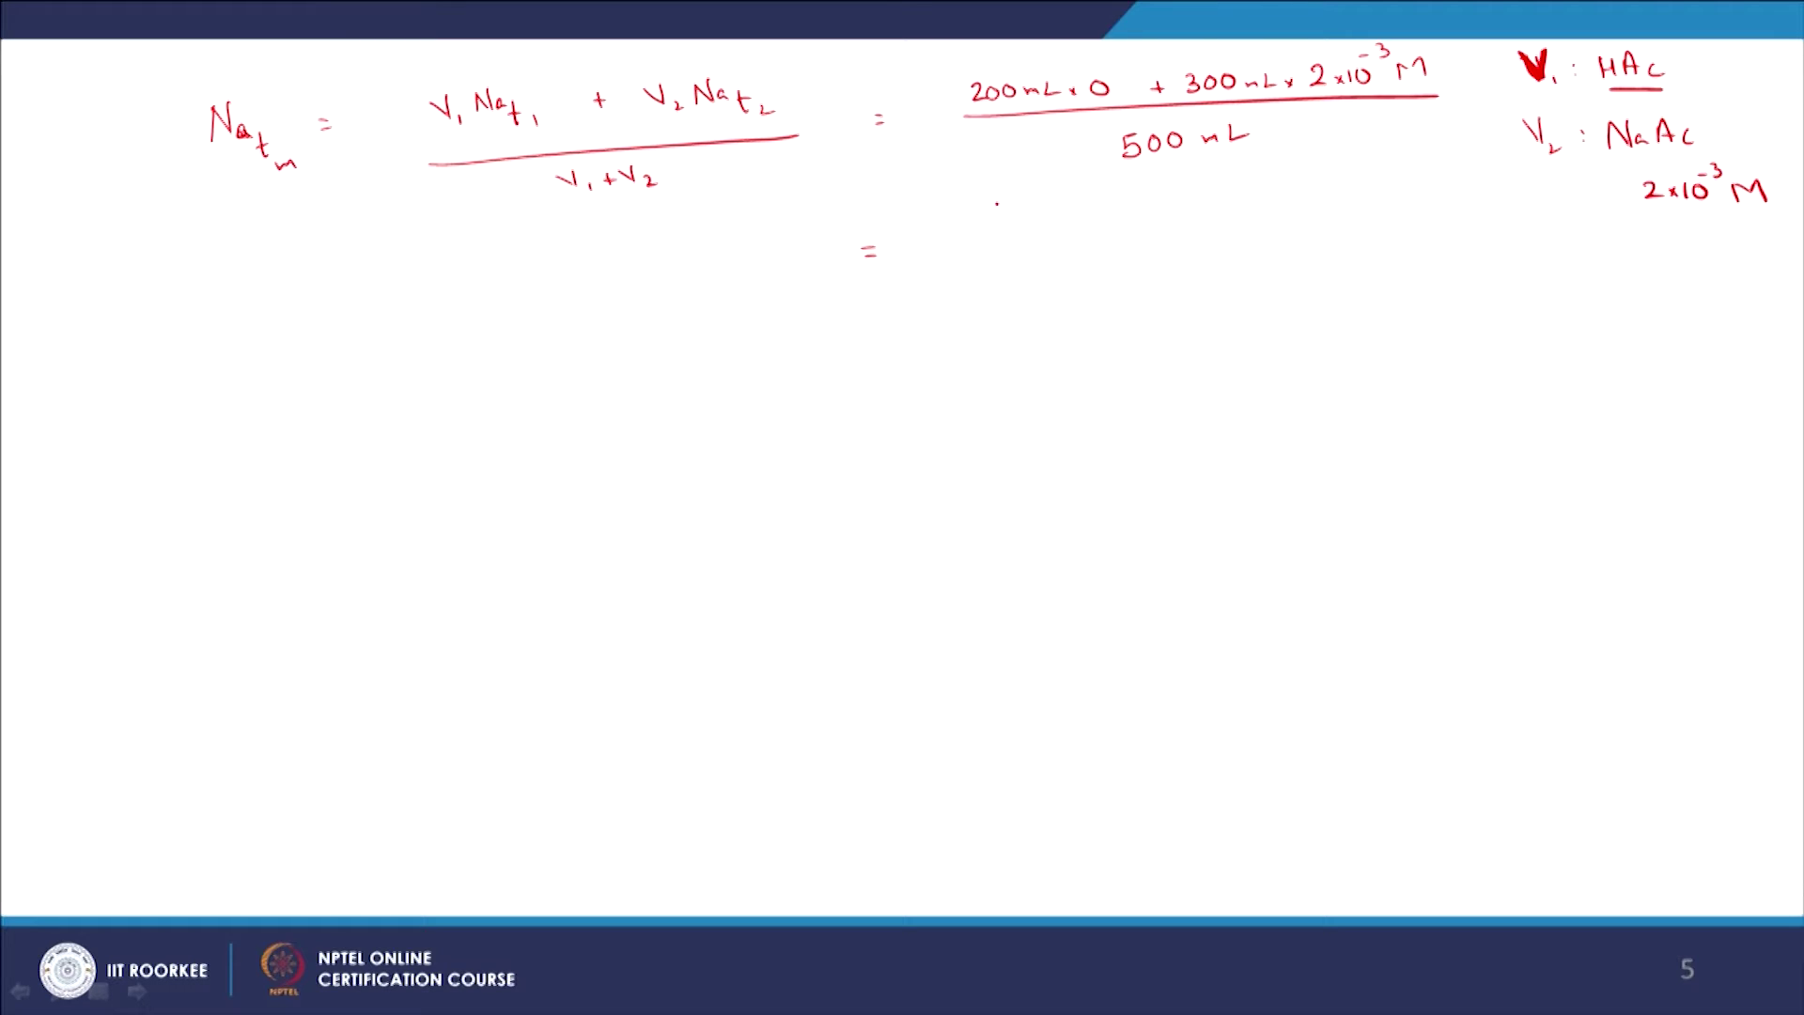
Write the simplified sodium total 6/5 × 10⁻³ M, and write and mark its final value on the line below.
drag(989, 231, 994, 250)
mouse_move(985, 255)
mouse_down()
mouse_move(1020, 254)
mouse_move(994, 284)
mouse_up()
drag(998, 263, 1058, 256)
mouse_move(1057, 243)
mouse_down()
mouse_move(994, 246)
mouse_move(1088, 240)
mouse_up()
drag(1101, 228, 1176, 235)
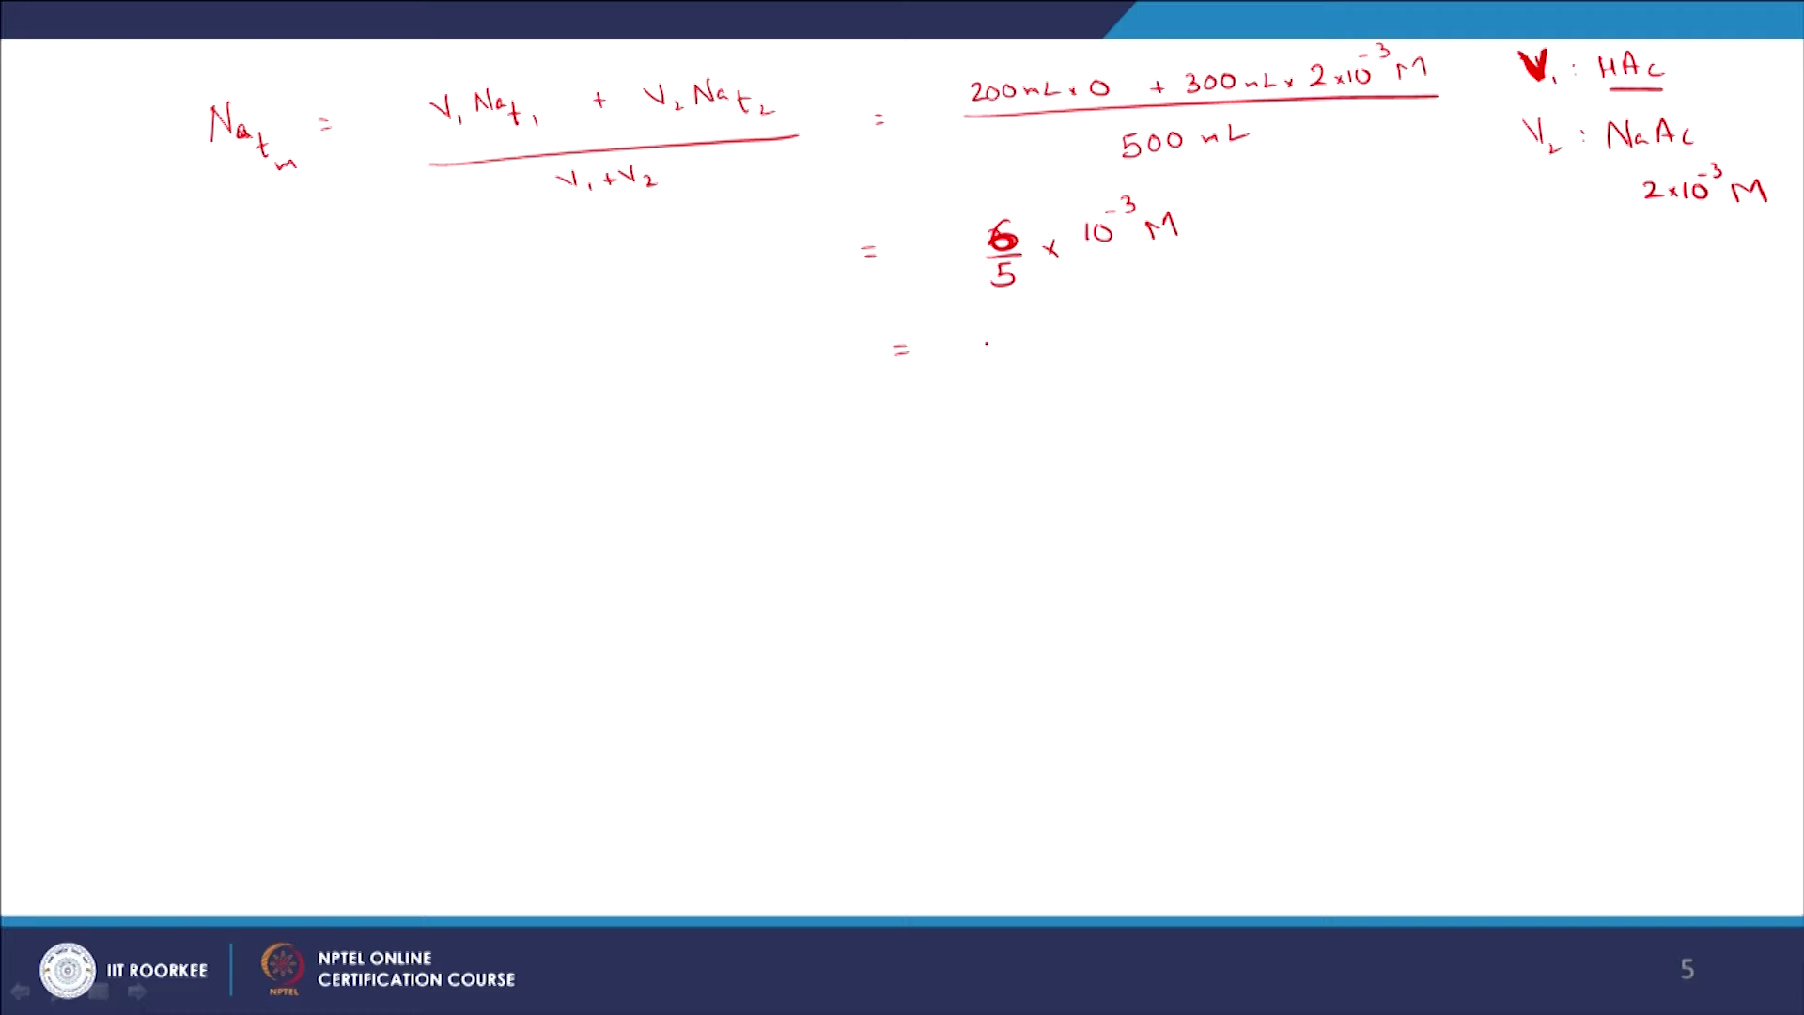
mouse_move(988, 335)
mouse_down()
mouse_move(1076, 348)
mouse_move(1081, 309)
mouse_move(1125, 306)
mouse_move(1155, 338)
mouse_up()
drag(988, 382, 1157, 366)
drag(980, 305, 1184, 278)
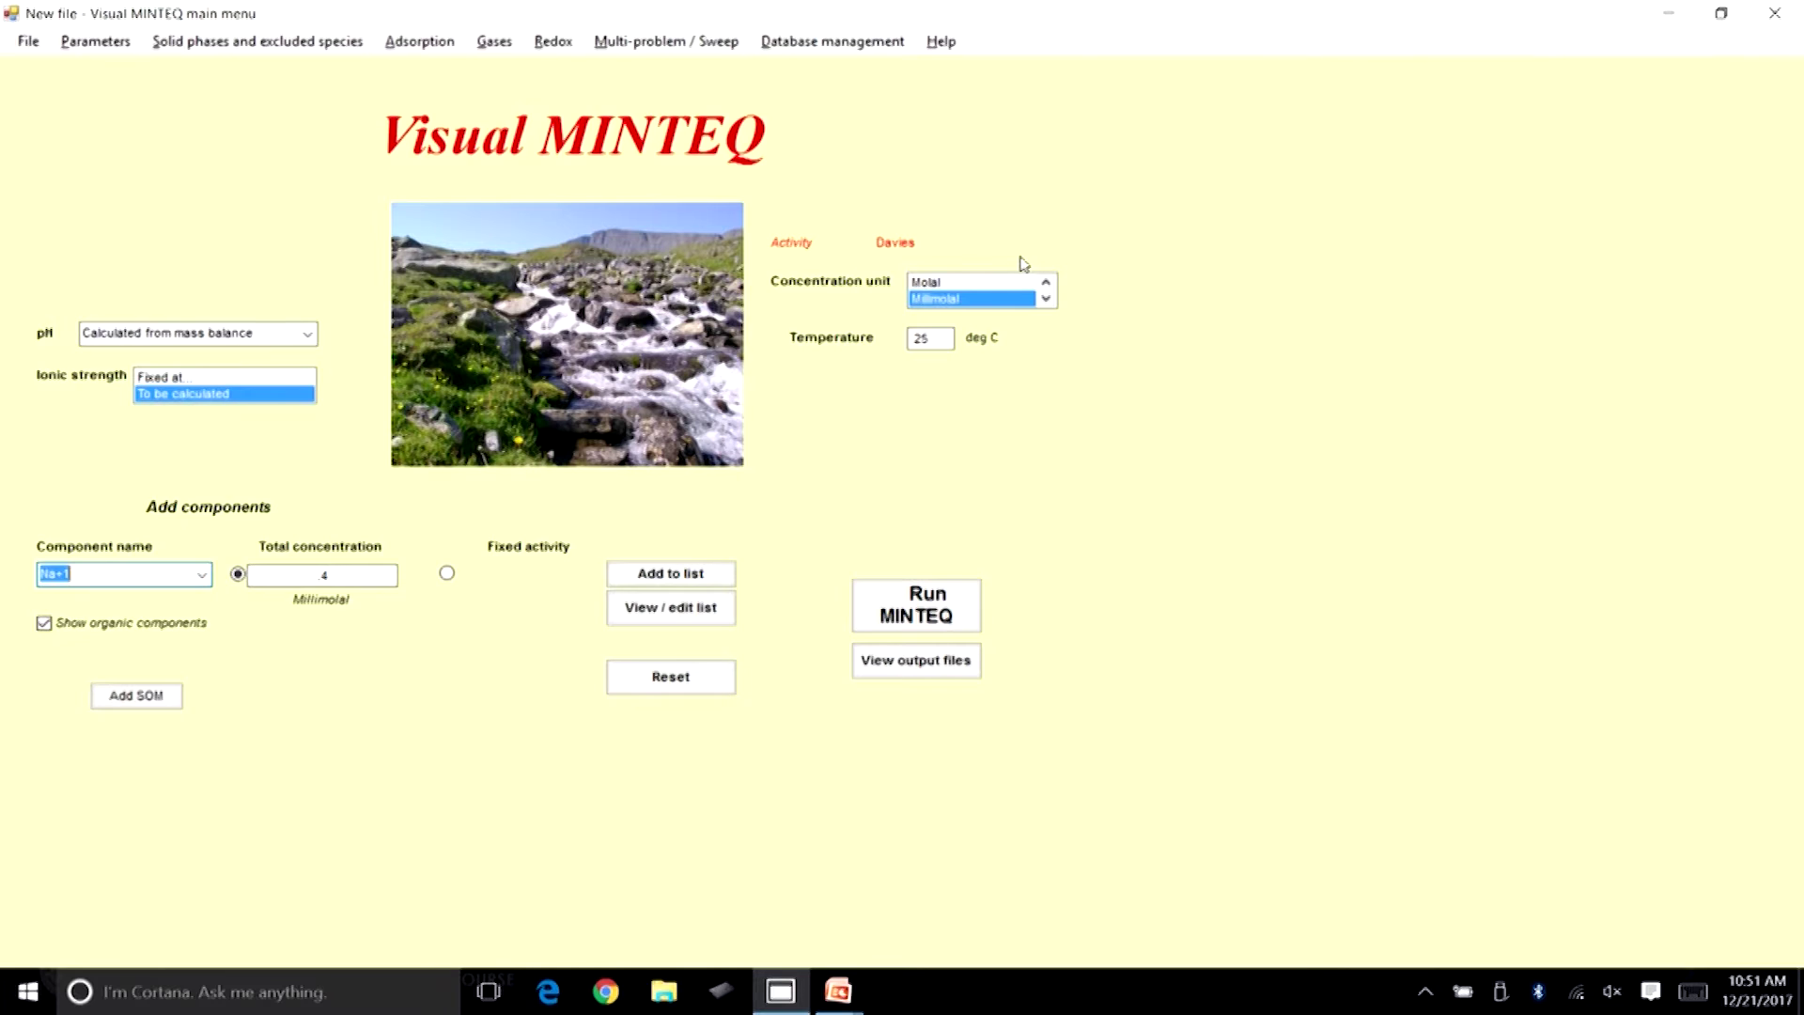
Back in Visual MINTEQ, set the total concentration of Na+1 to 1.2 millimolal and add it to the component list.
click(335, 566)
click(1692, 991)
click(1398, 737)
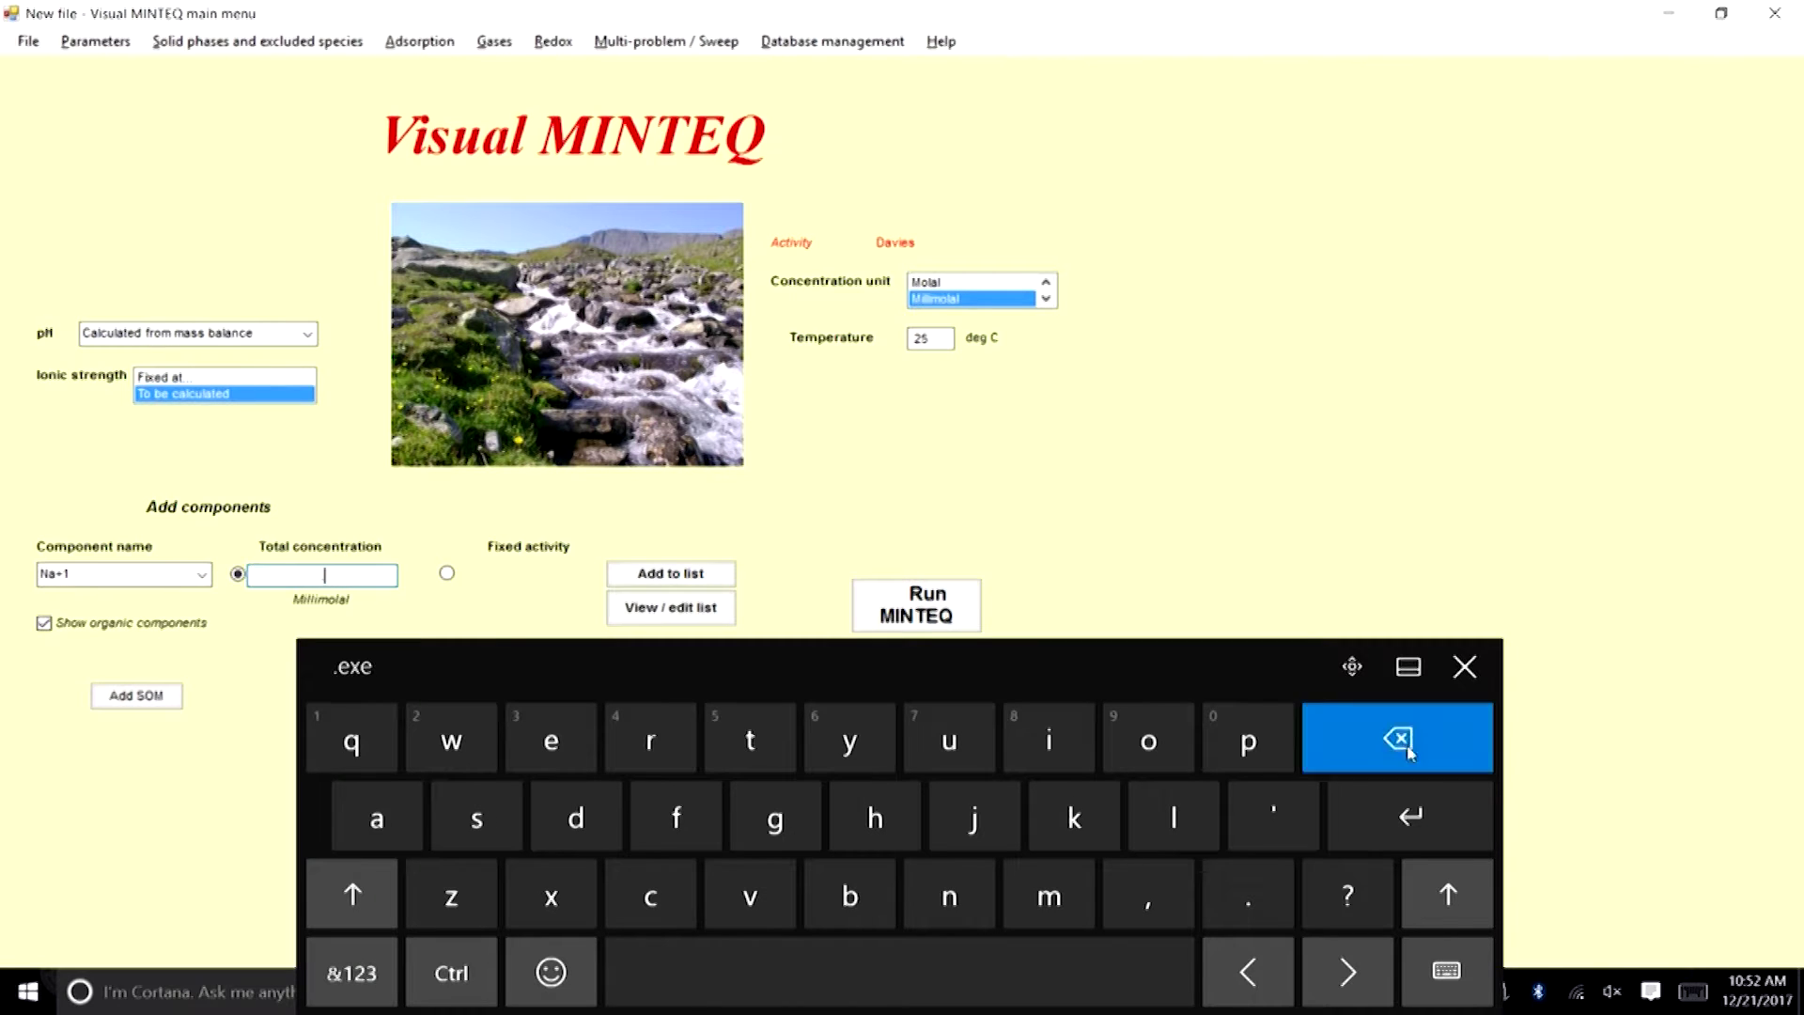
click(349, 977)
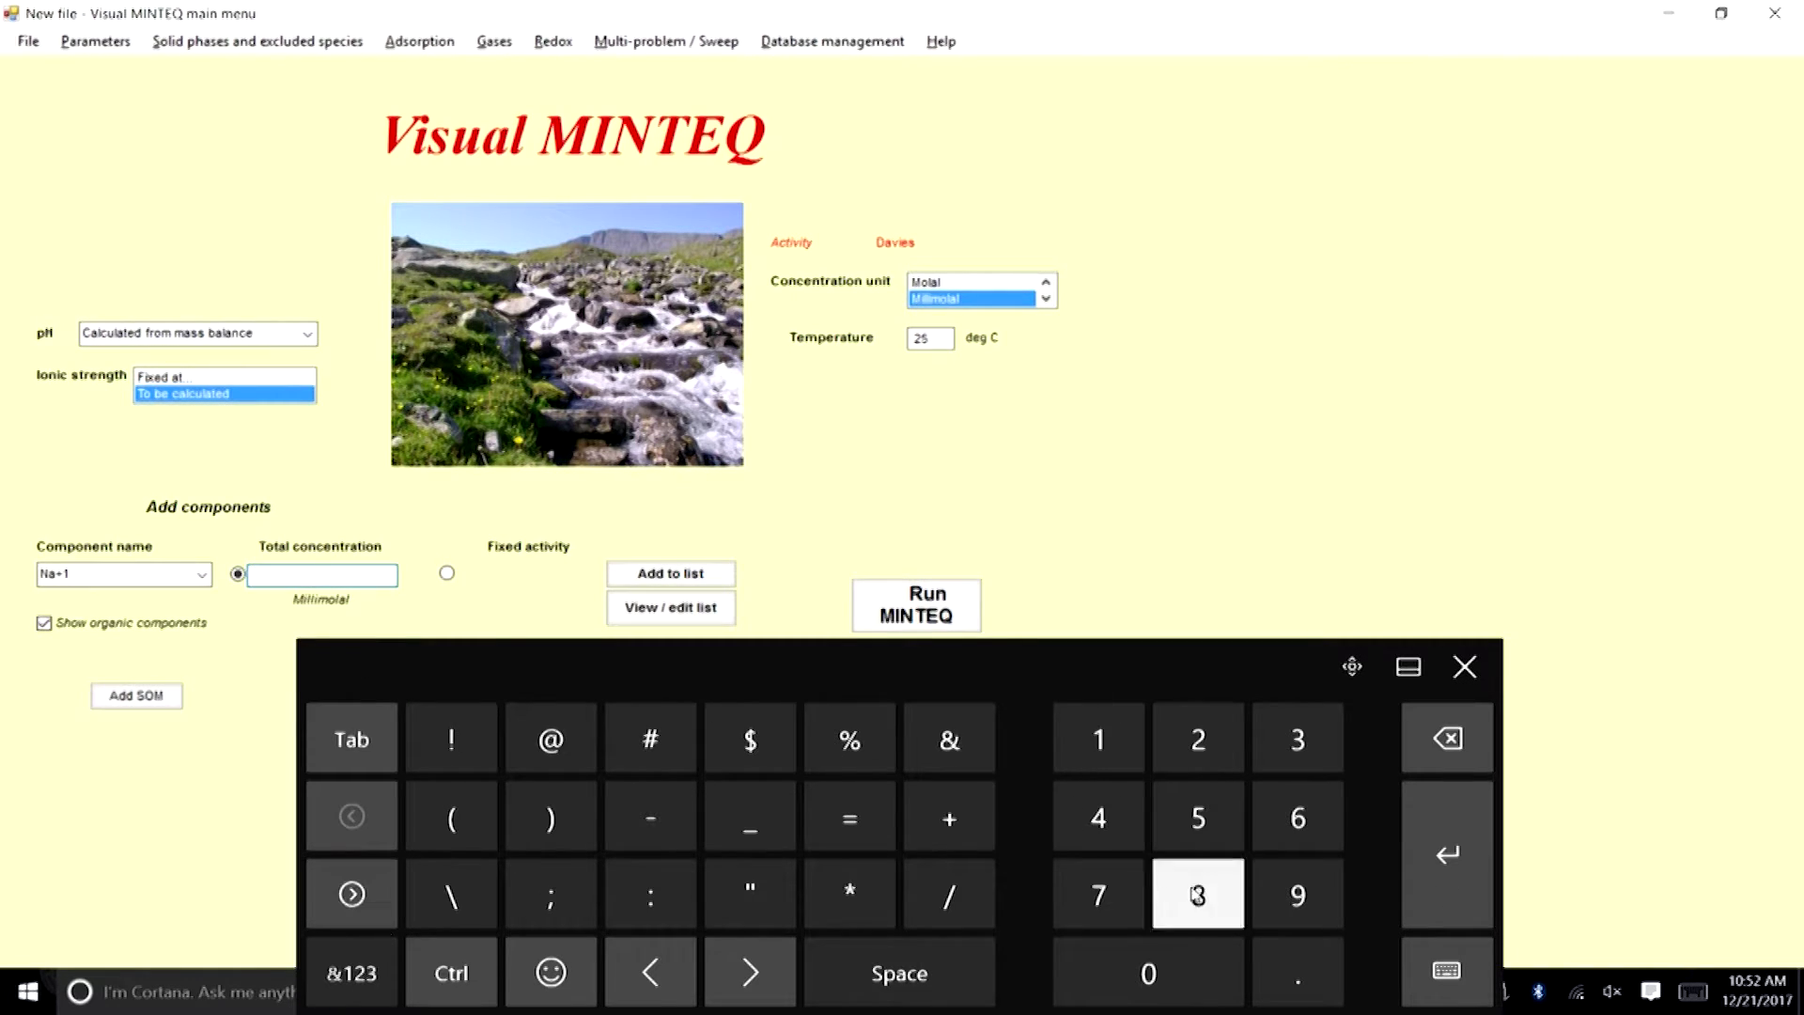
click(1099, 740)
click(1297, 972)
click(1198, 740)
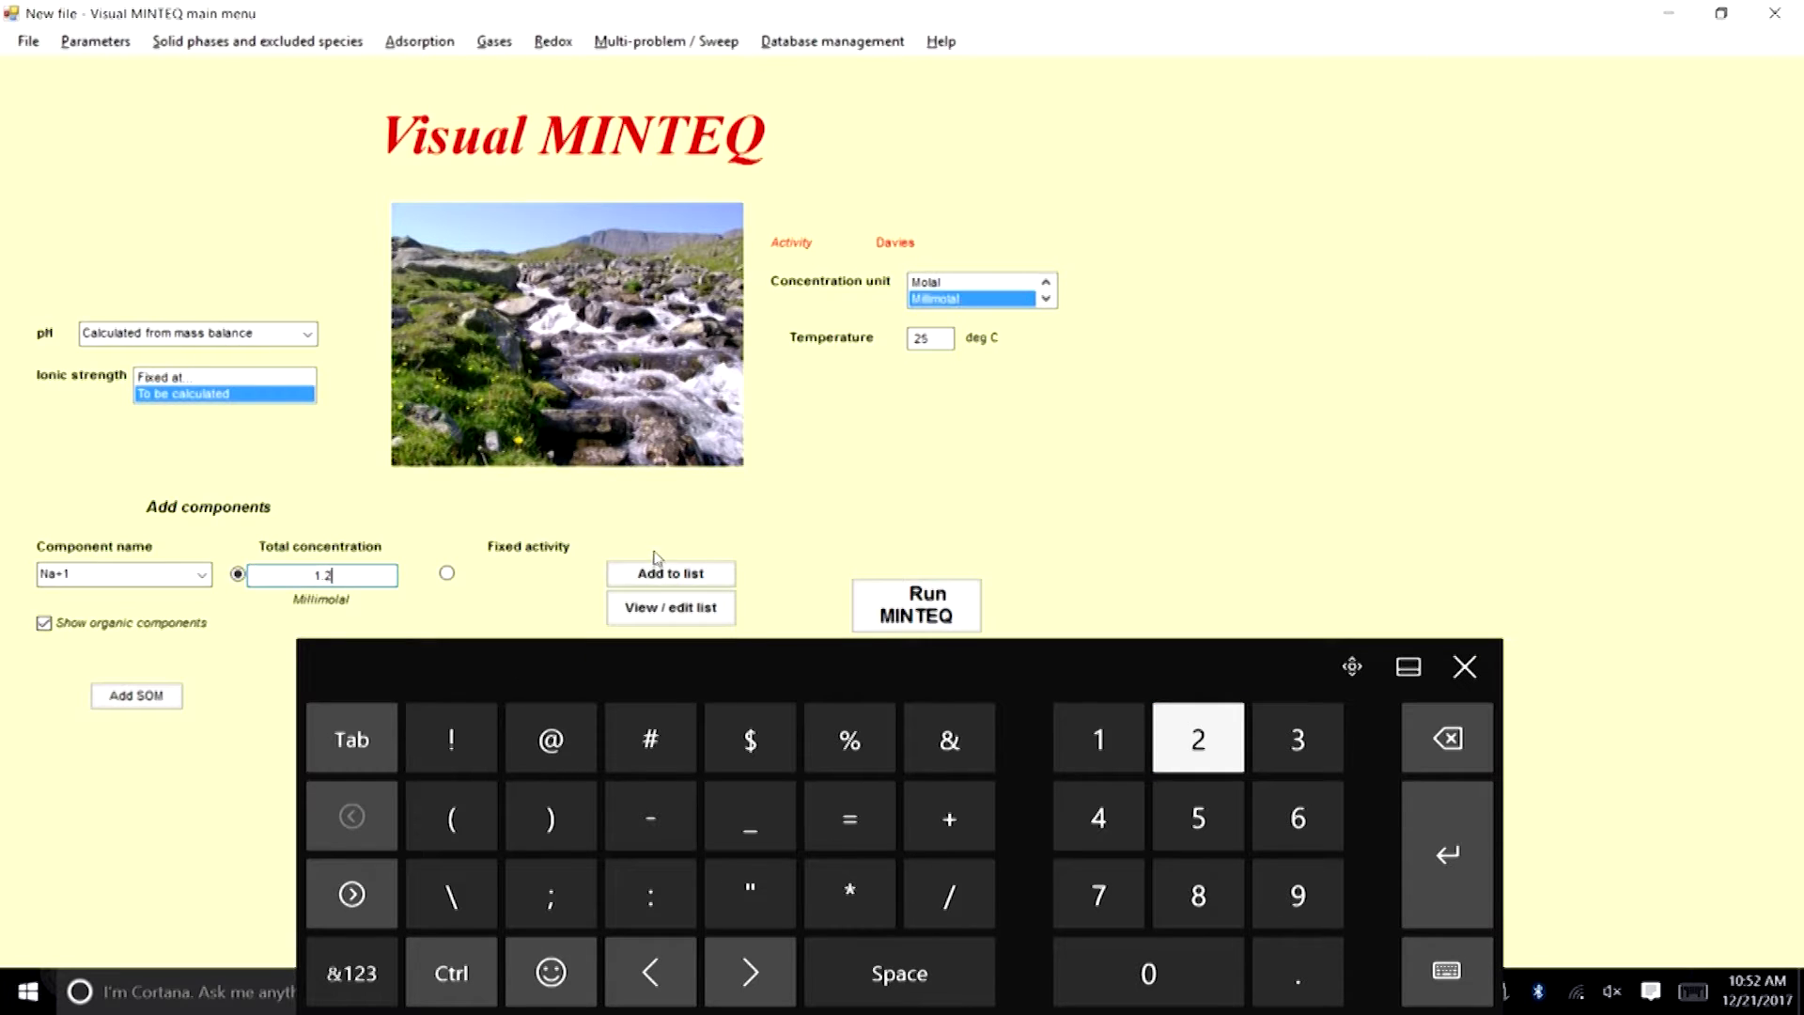
click(677, 571)
Review the total concentrations of H+1, Acetate-1 and Na+1 in the component list and return to the main menu.
click(672, 612)
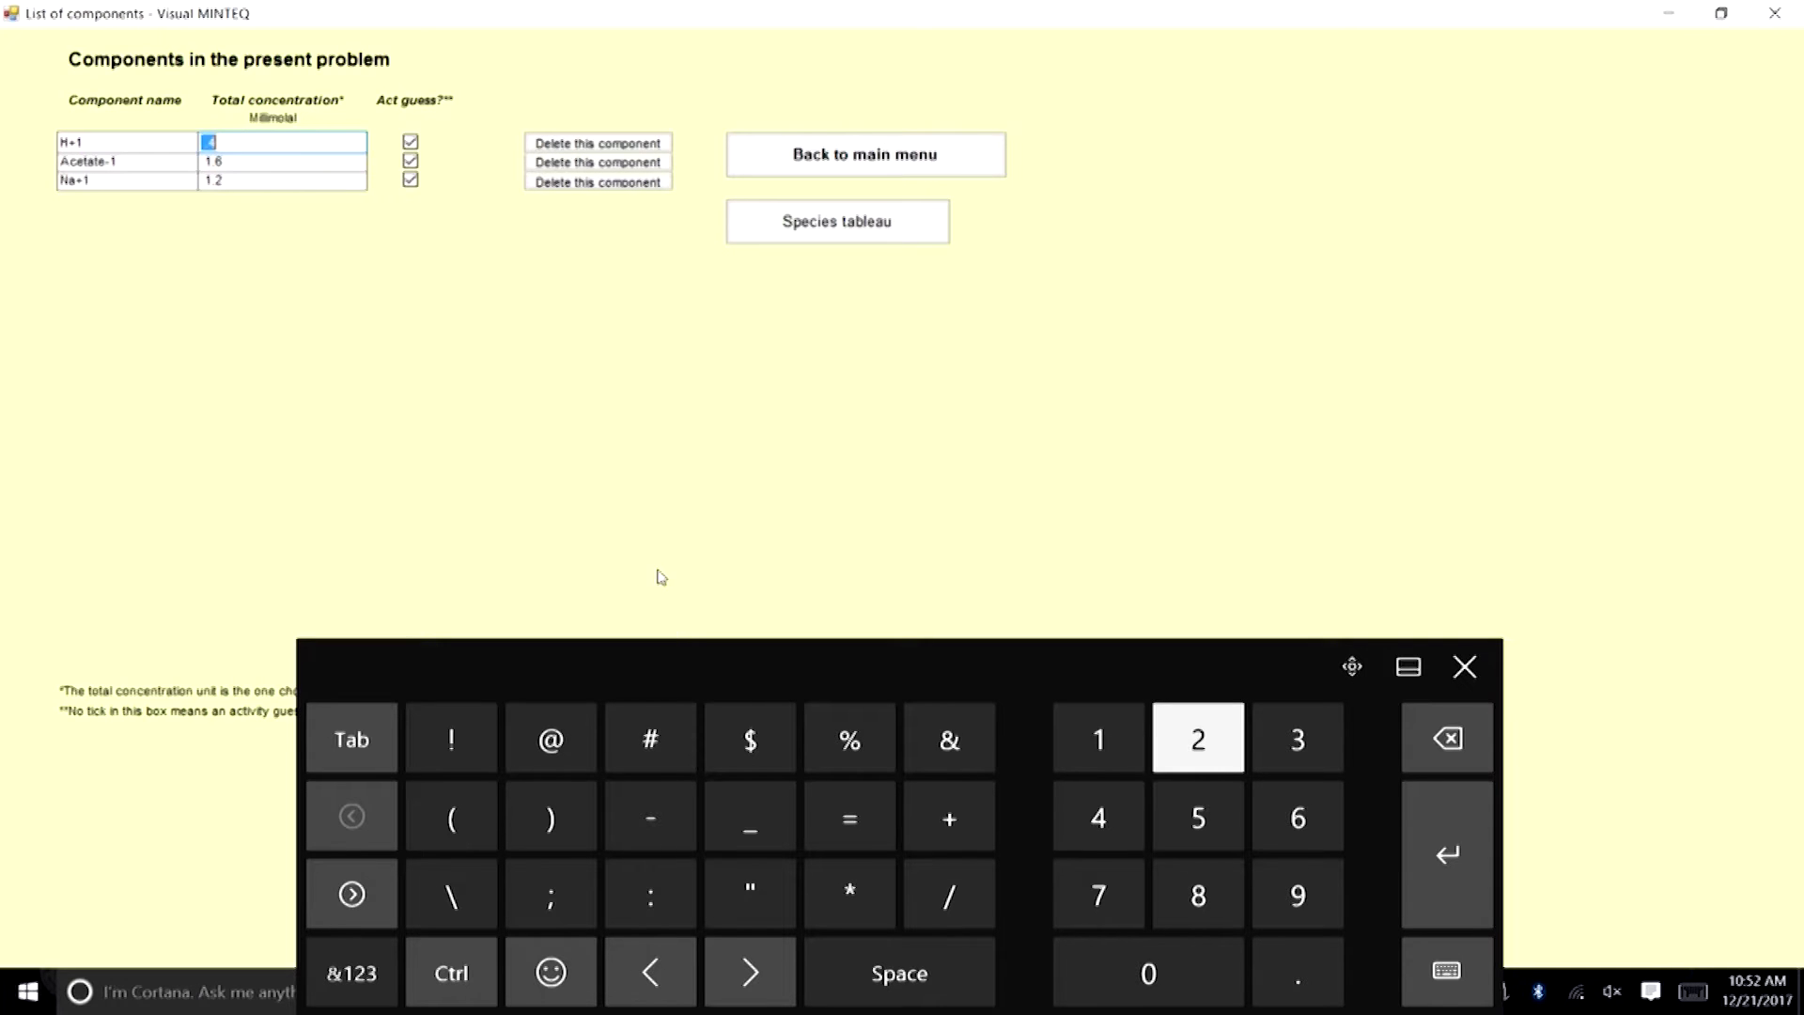
click(235, 141)
click(250, 161)
click(291, 180)
click(237, 142)
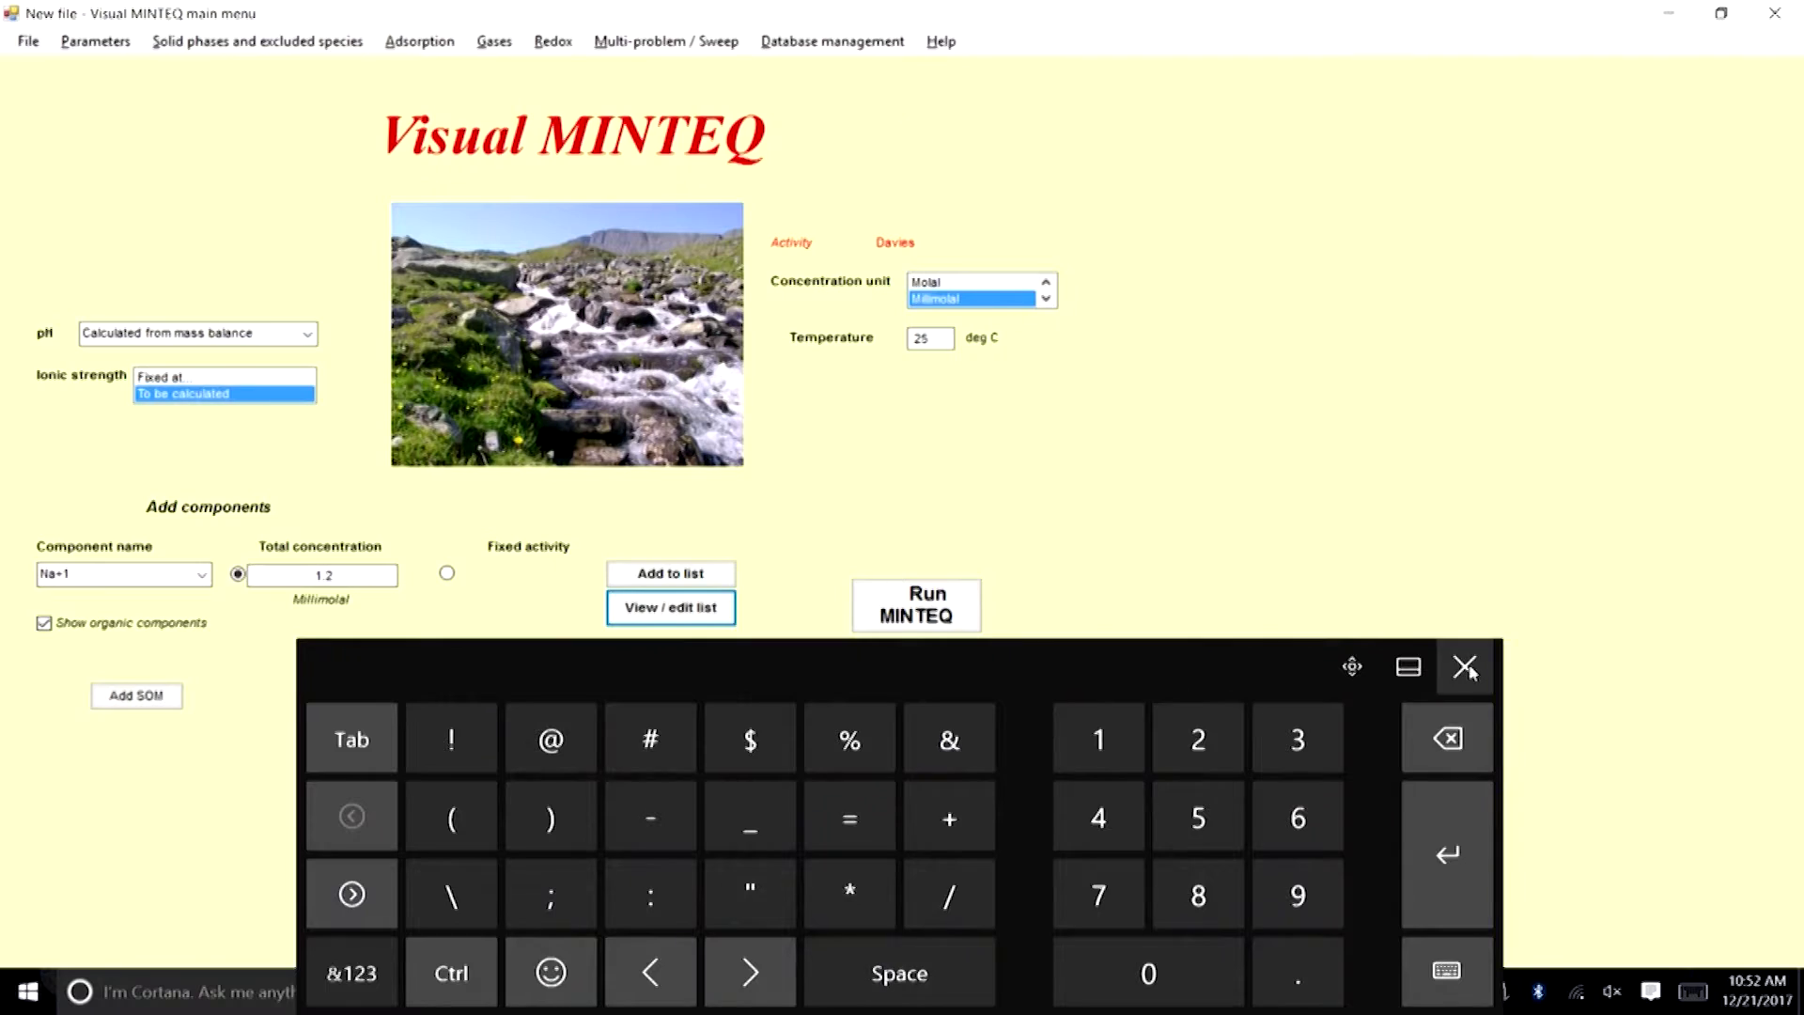
Dismiss the on-screen keyboard and run the MINTEQ calculation for the three-component problem.
click(1463, 662)
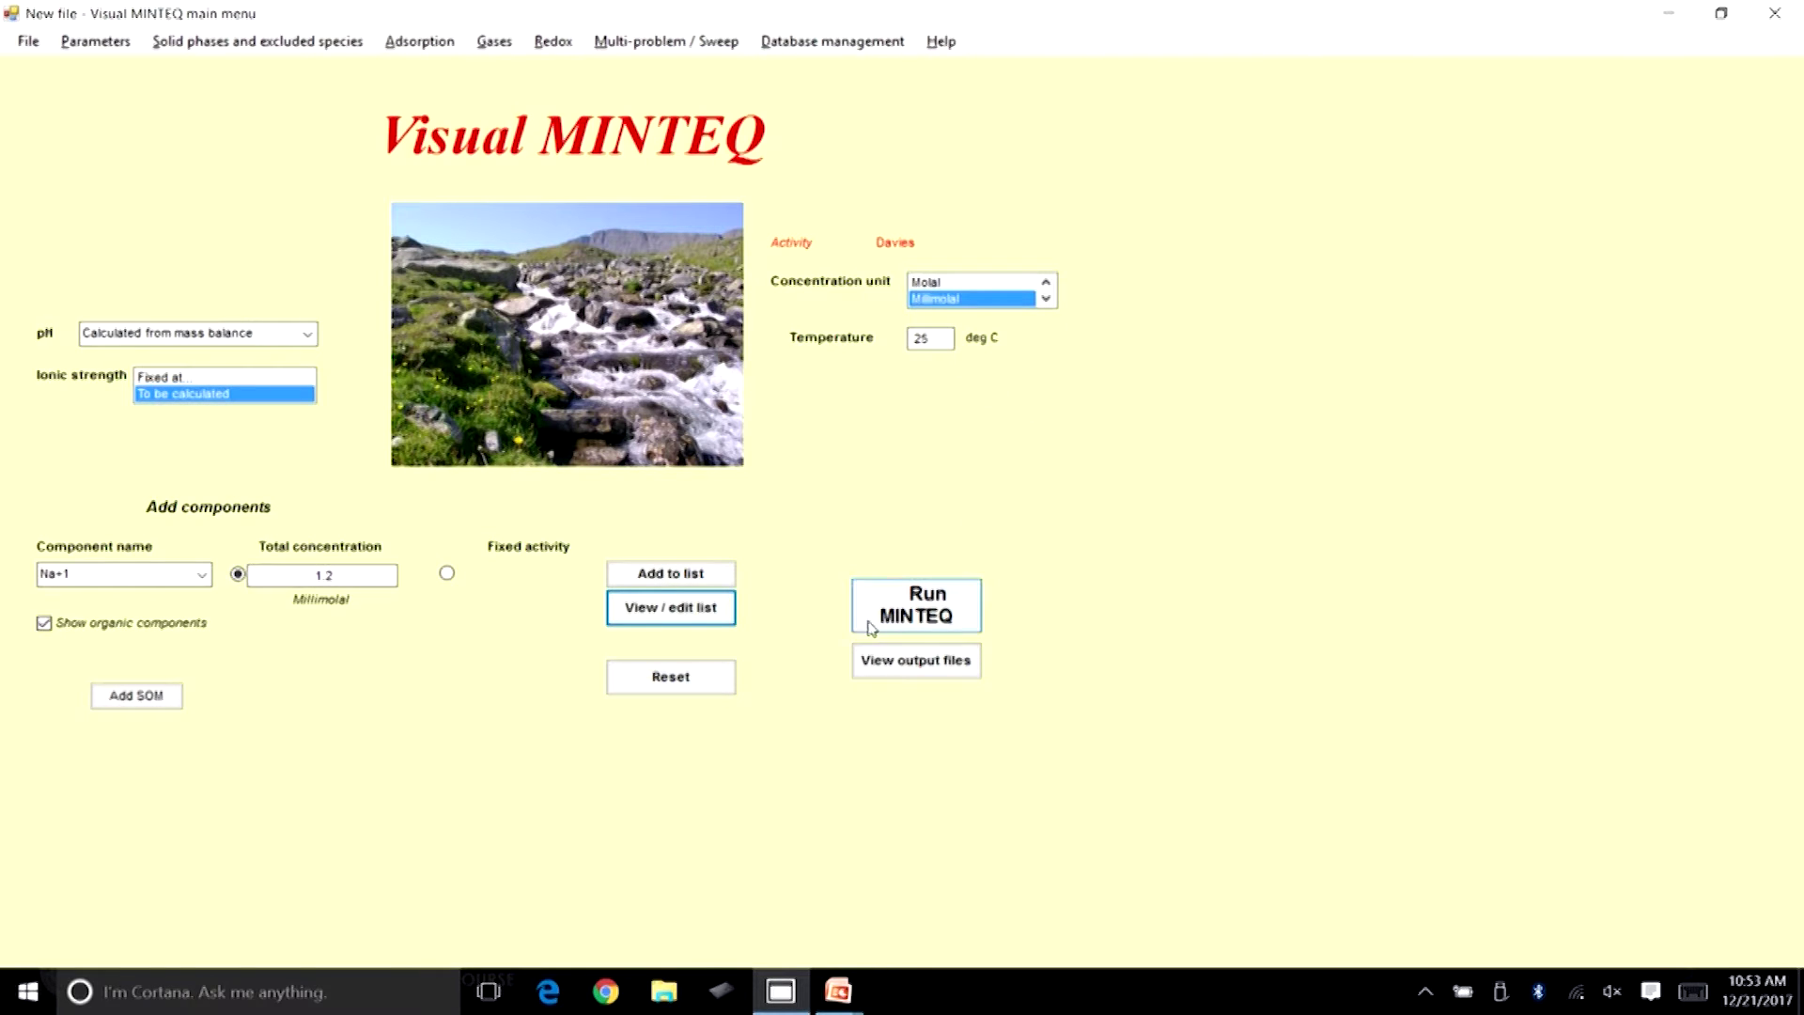
click(928, 584)
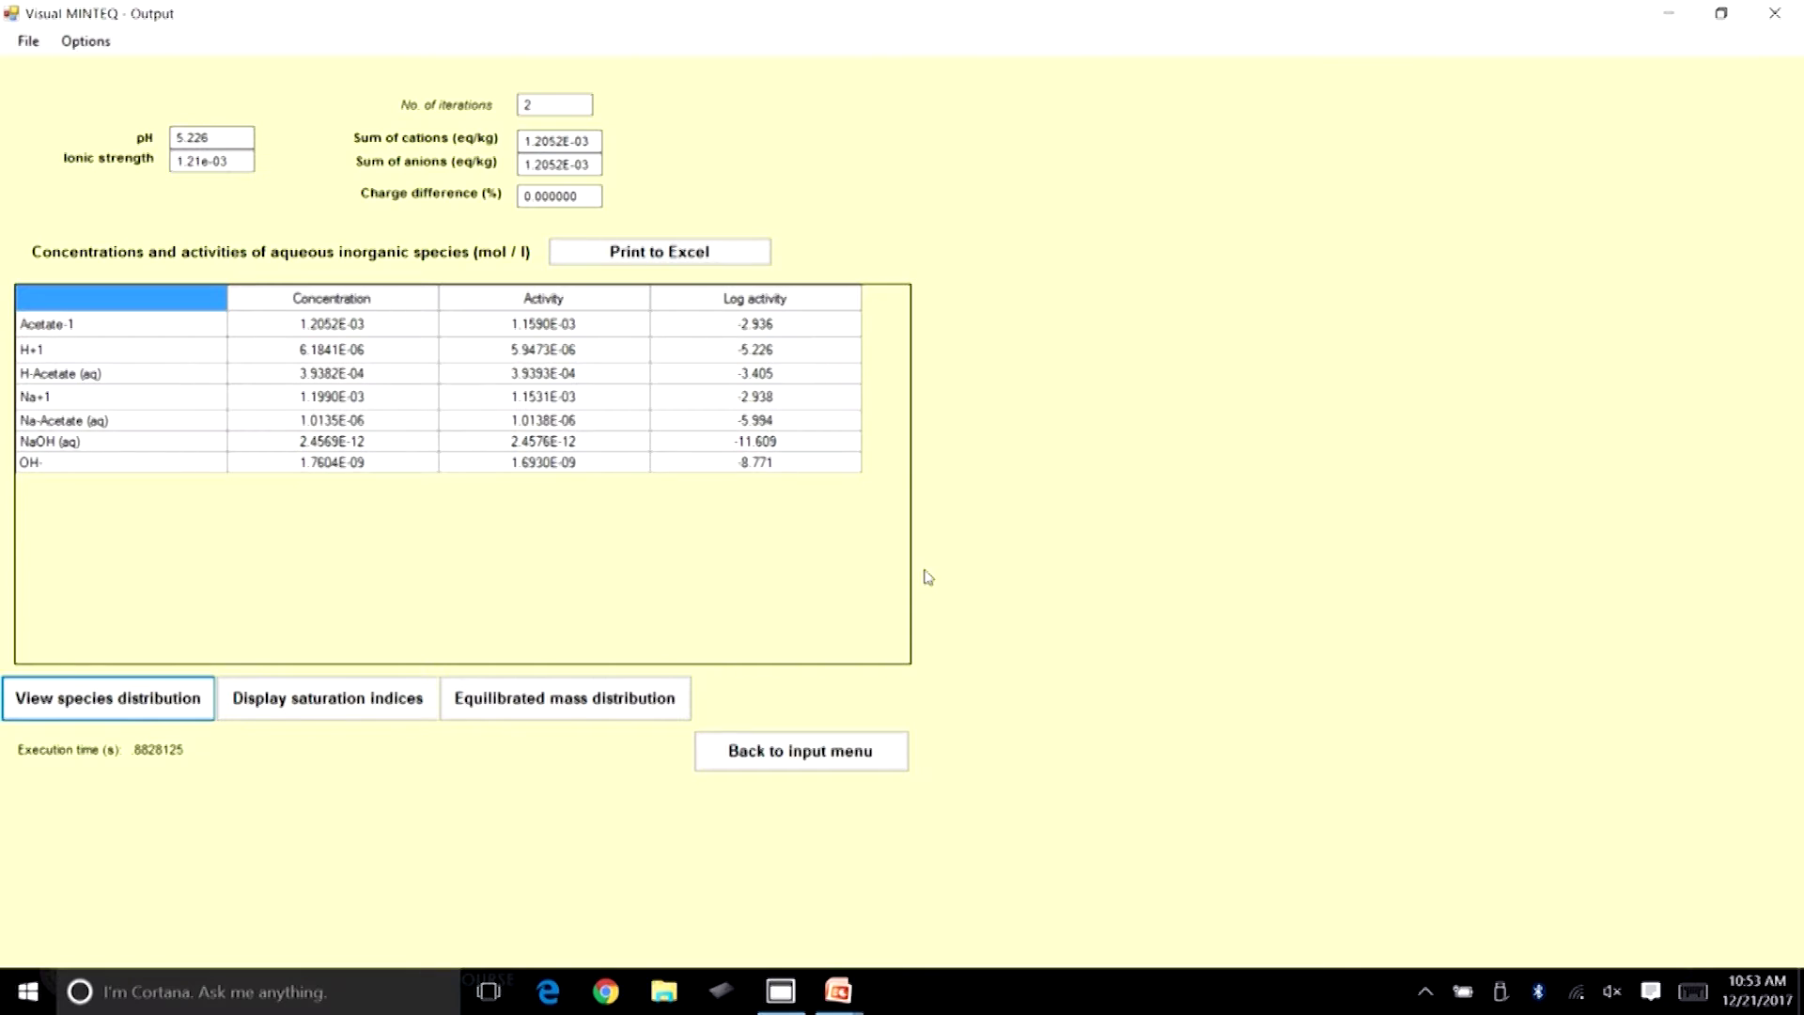
Examine the calculated pH, ionic strength and the concentration of each aqueous species in the output table.
click(212, 138)
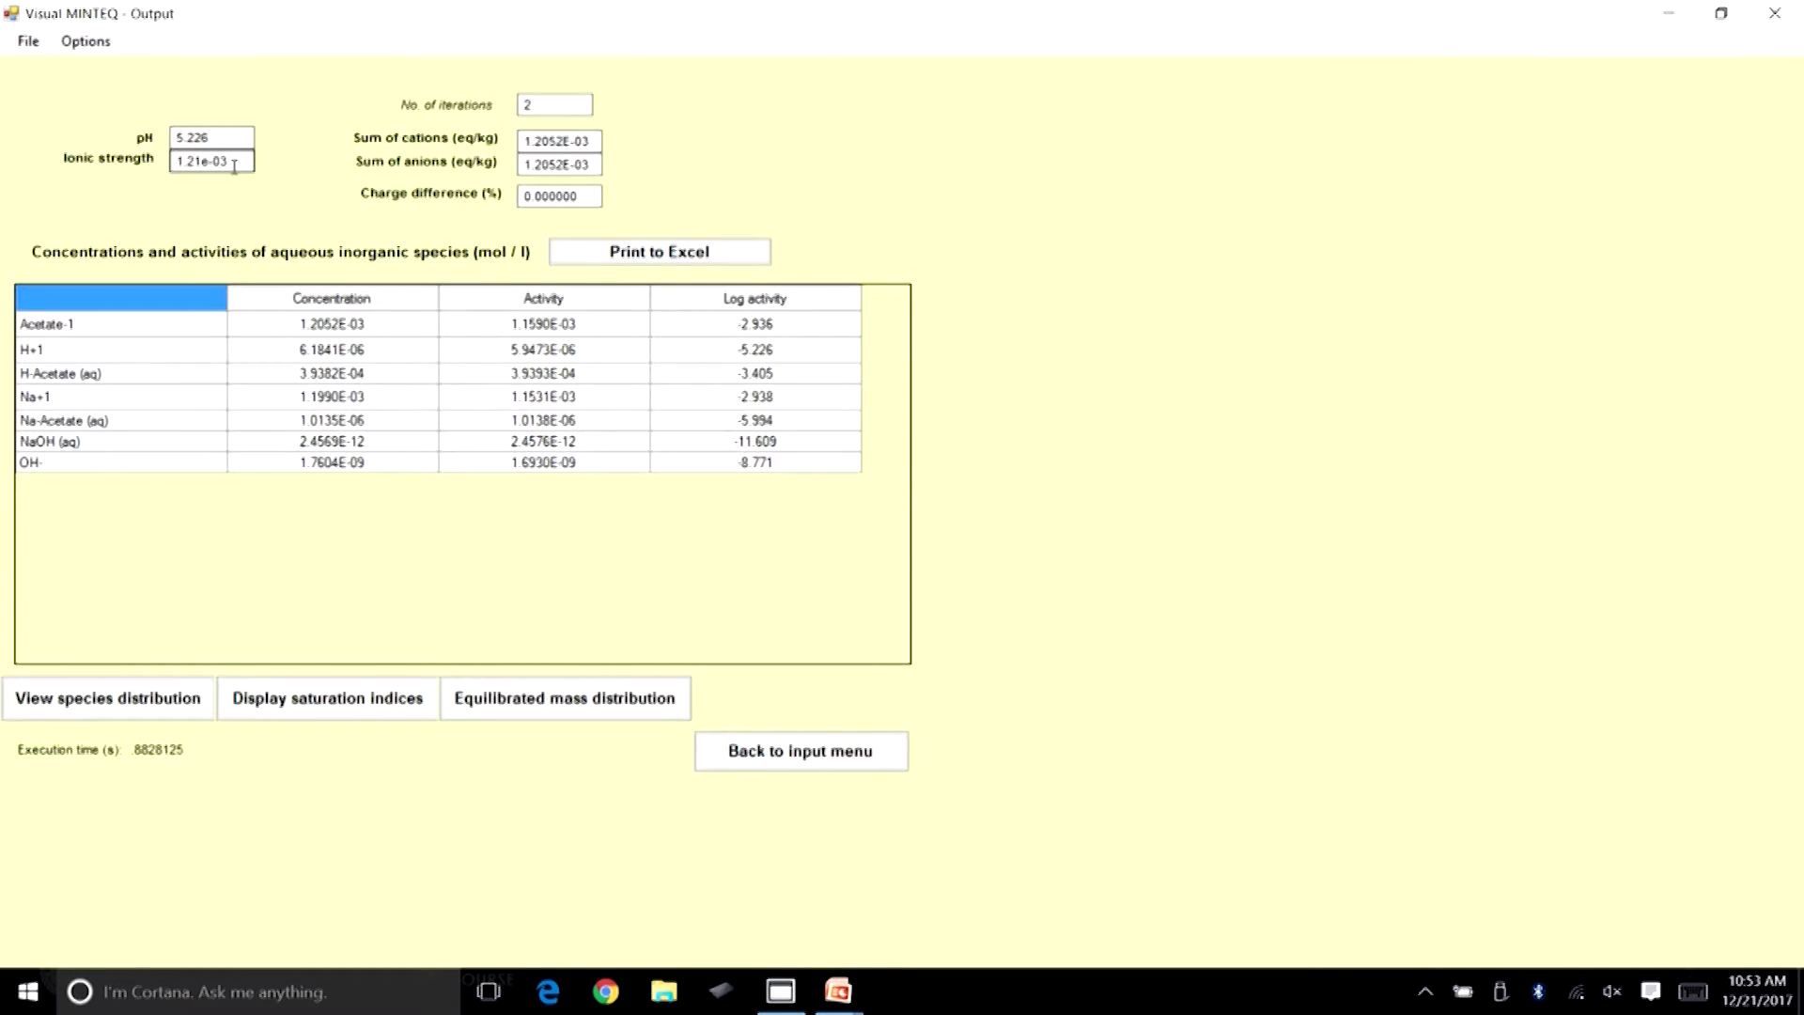
click(354, 324)
click(357, 351)
click(355, 373)
click(356, 396)
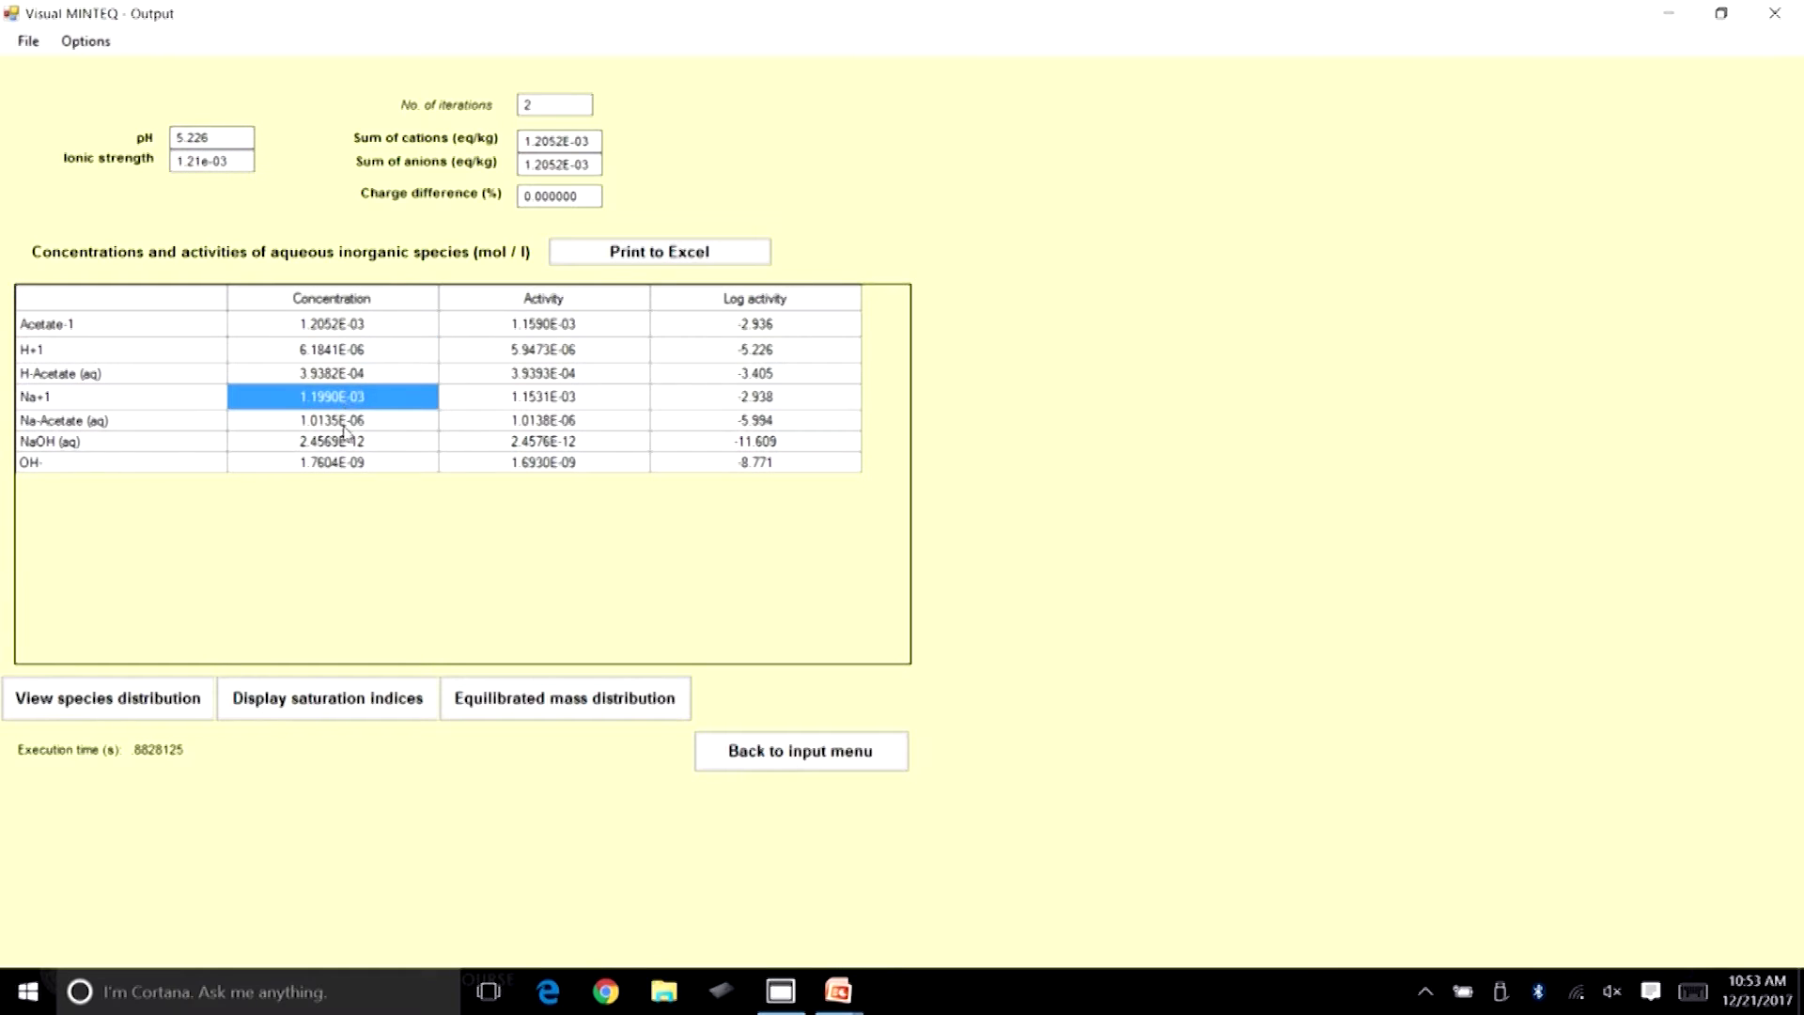
click(357, 441)
click(357, 421)
click(357, 462)
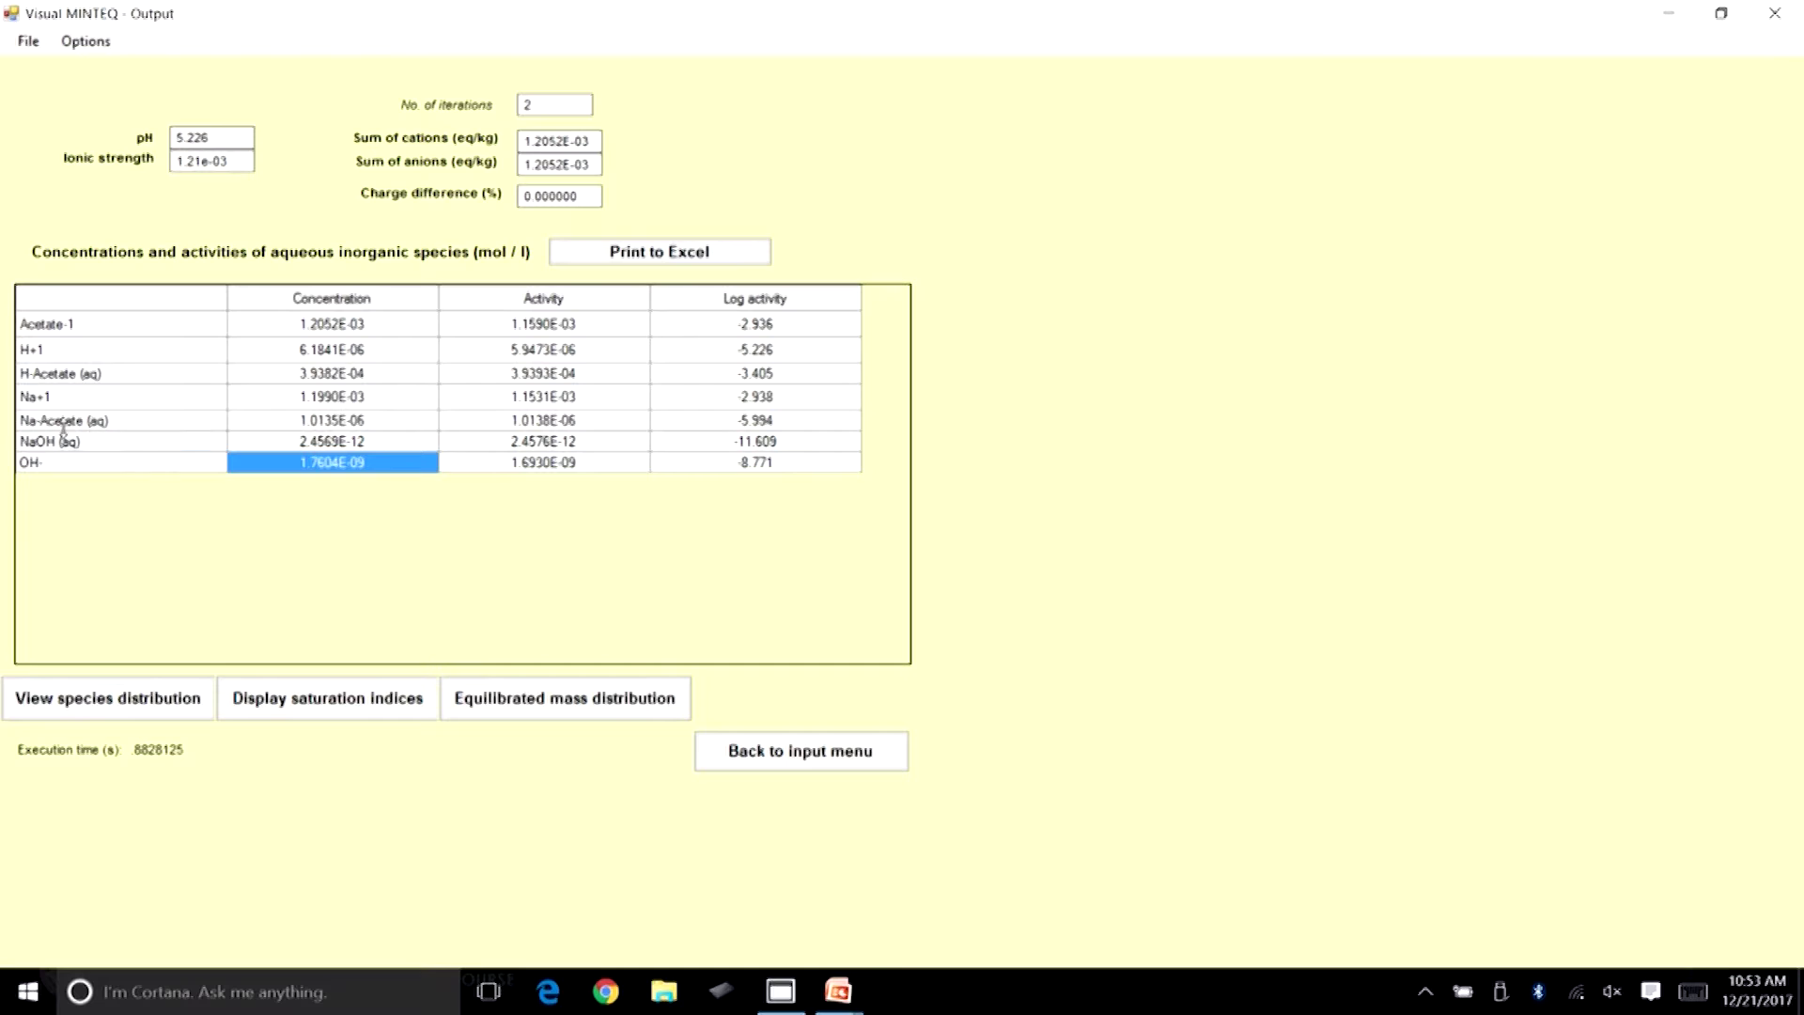
Compare the concentrations of the minor species Na-Acetate (aq), NaOH (aq) and OH- in the output table.
click(66, 441)
click(112, 418)
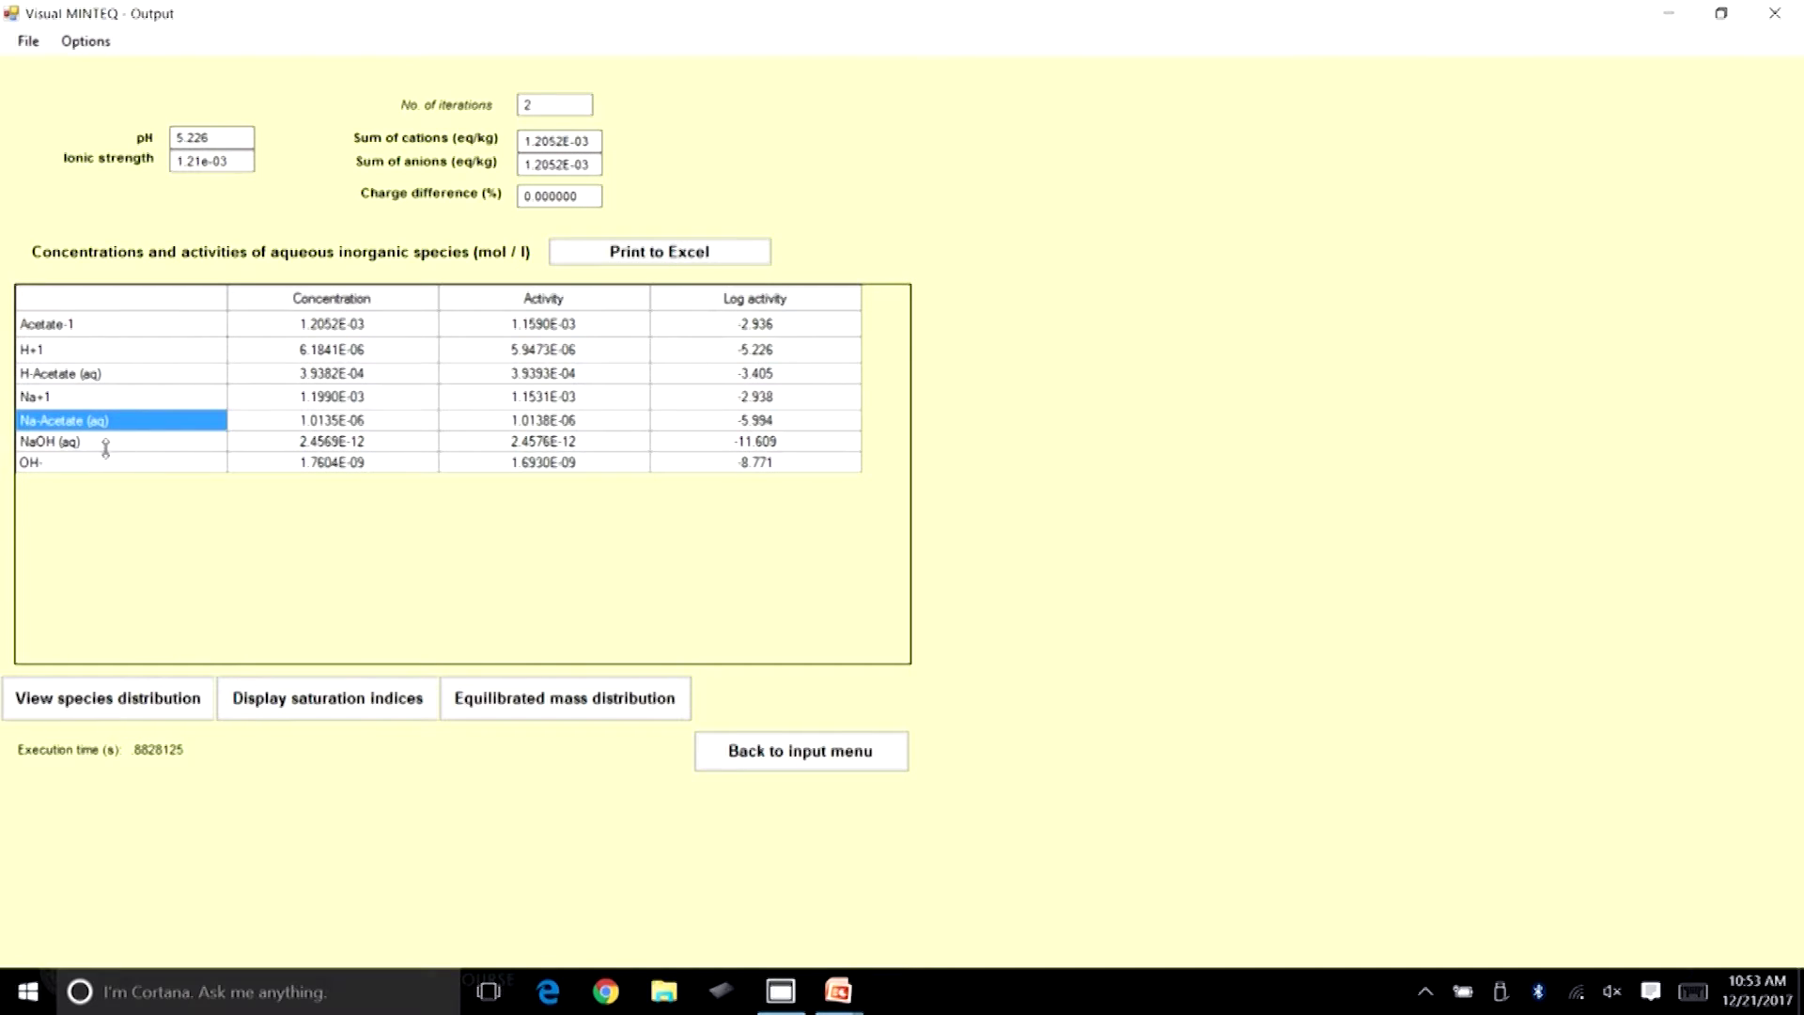
click(120, 441)
click(358, 449)
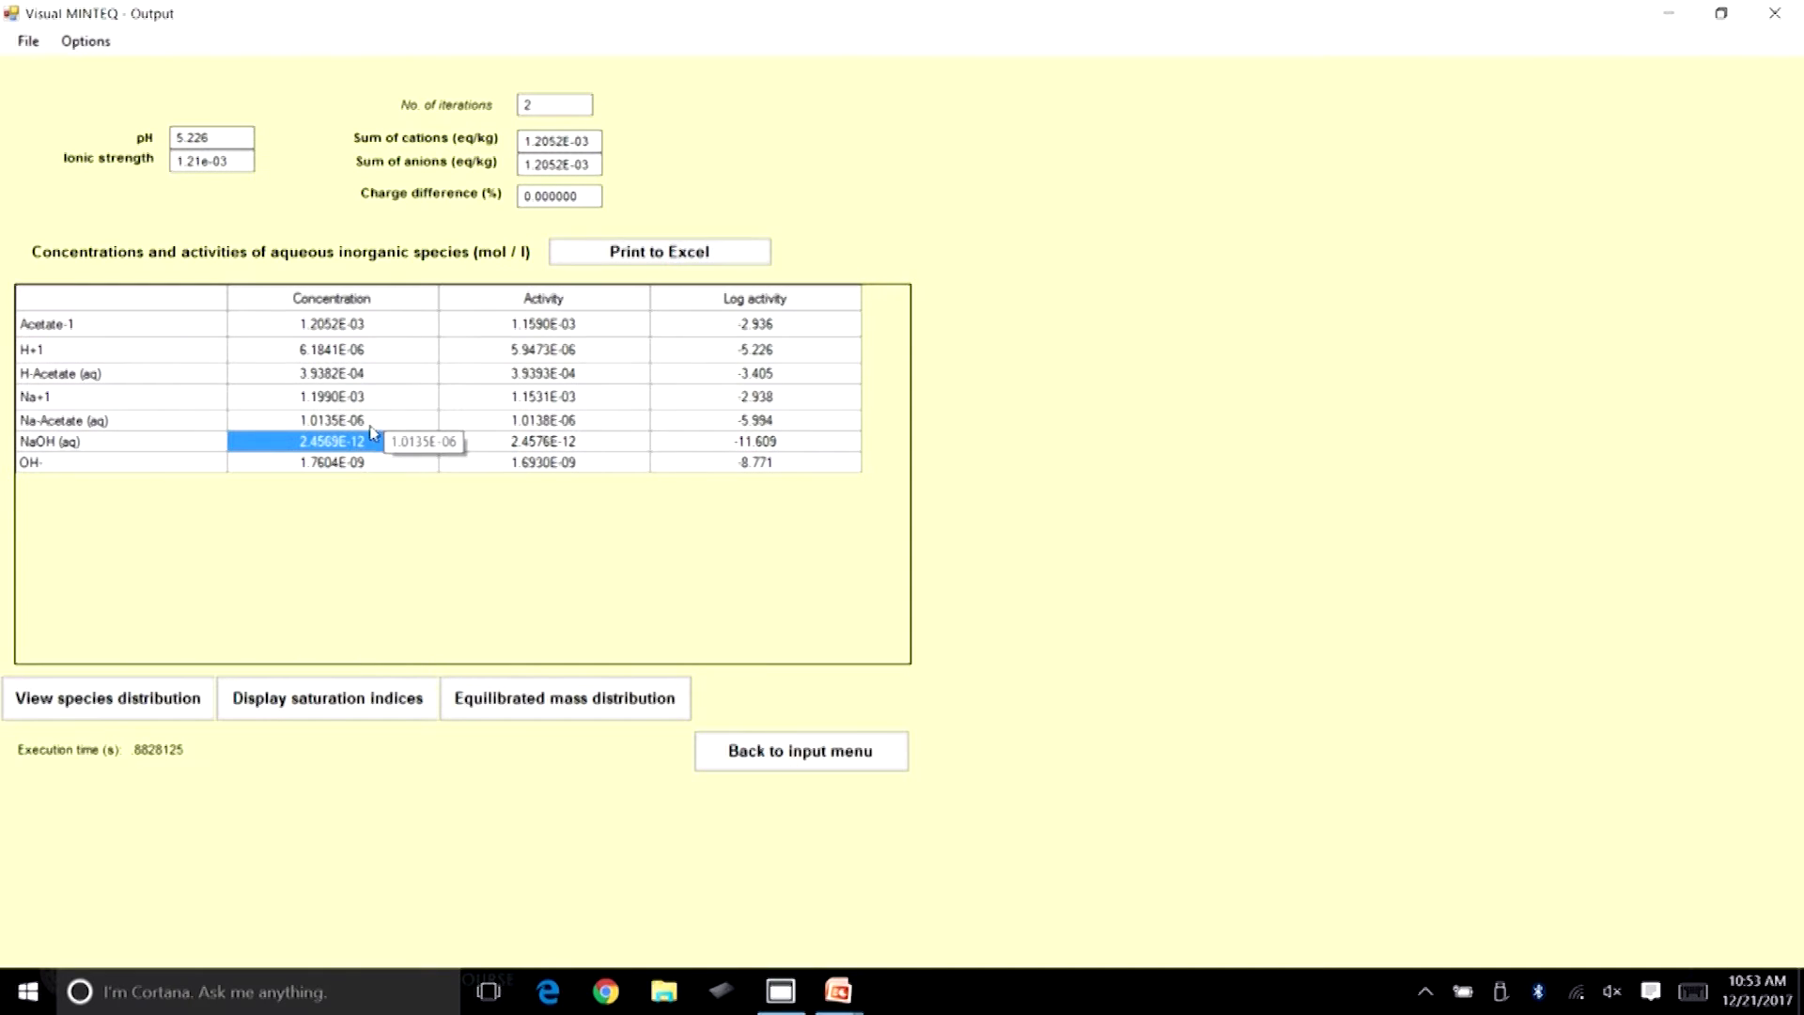
click(373, 421)
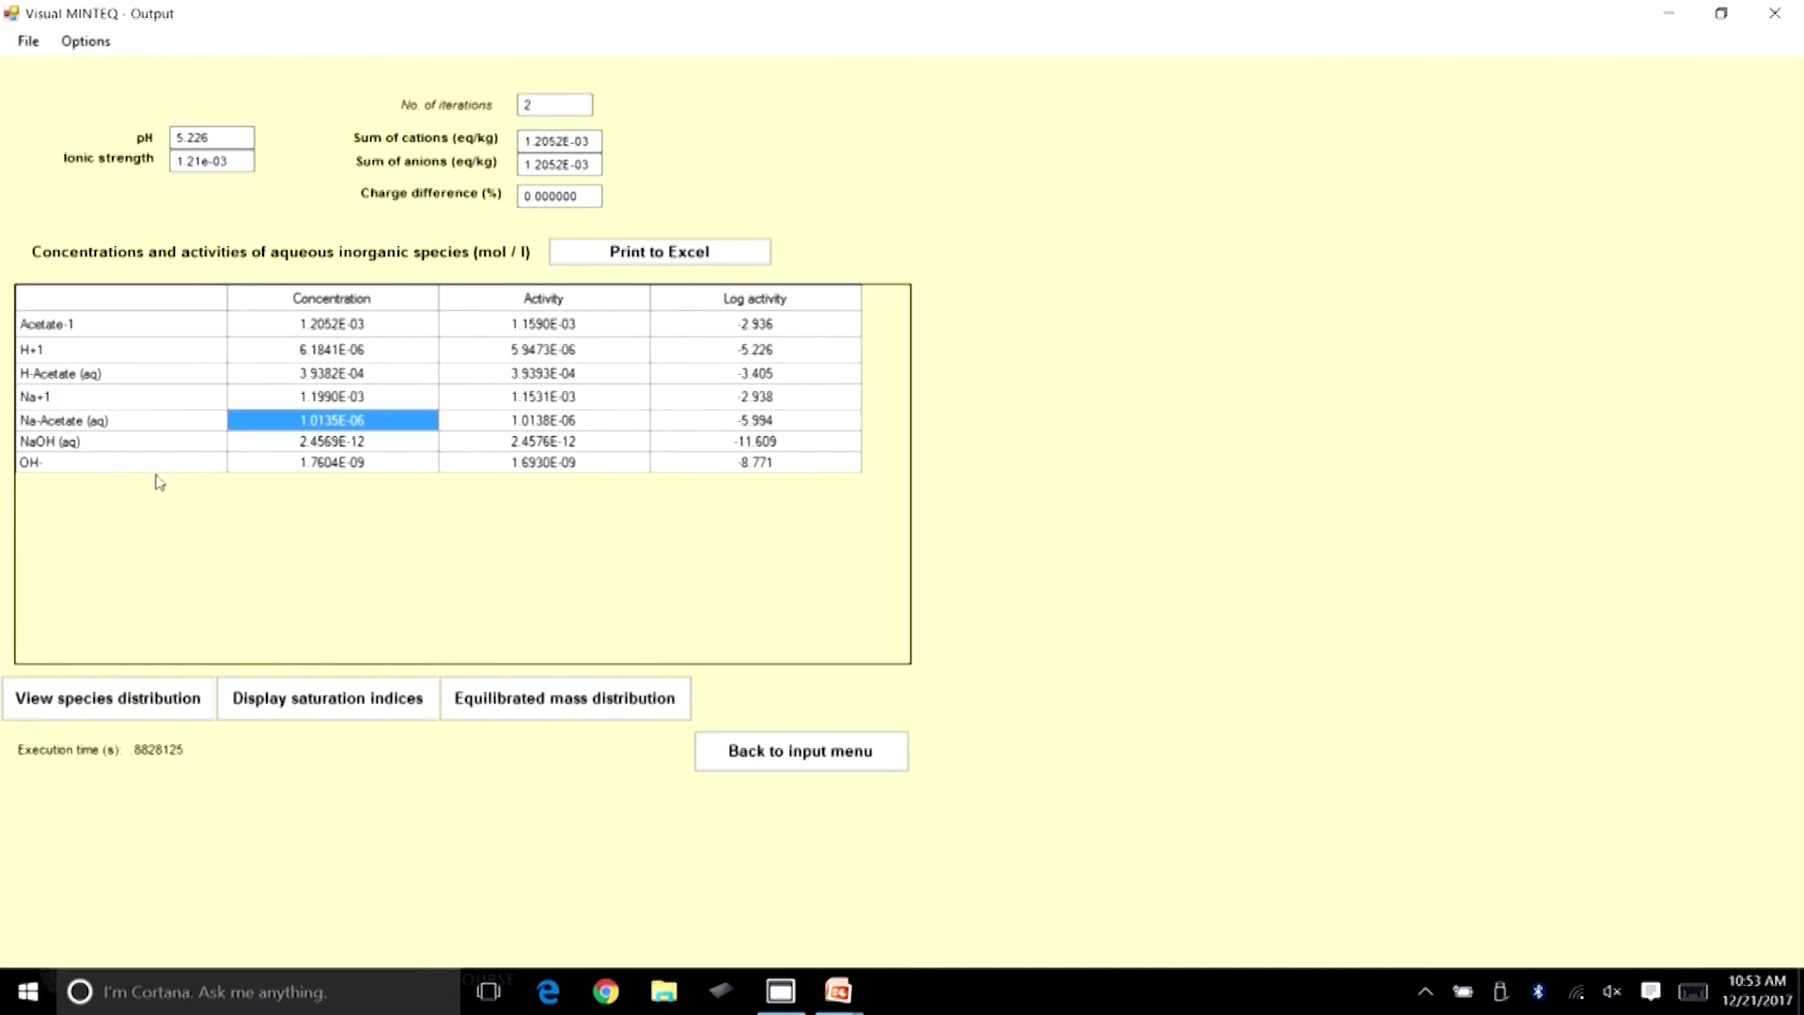
click(357, 465)
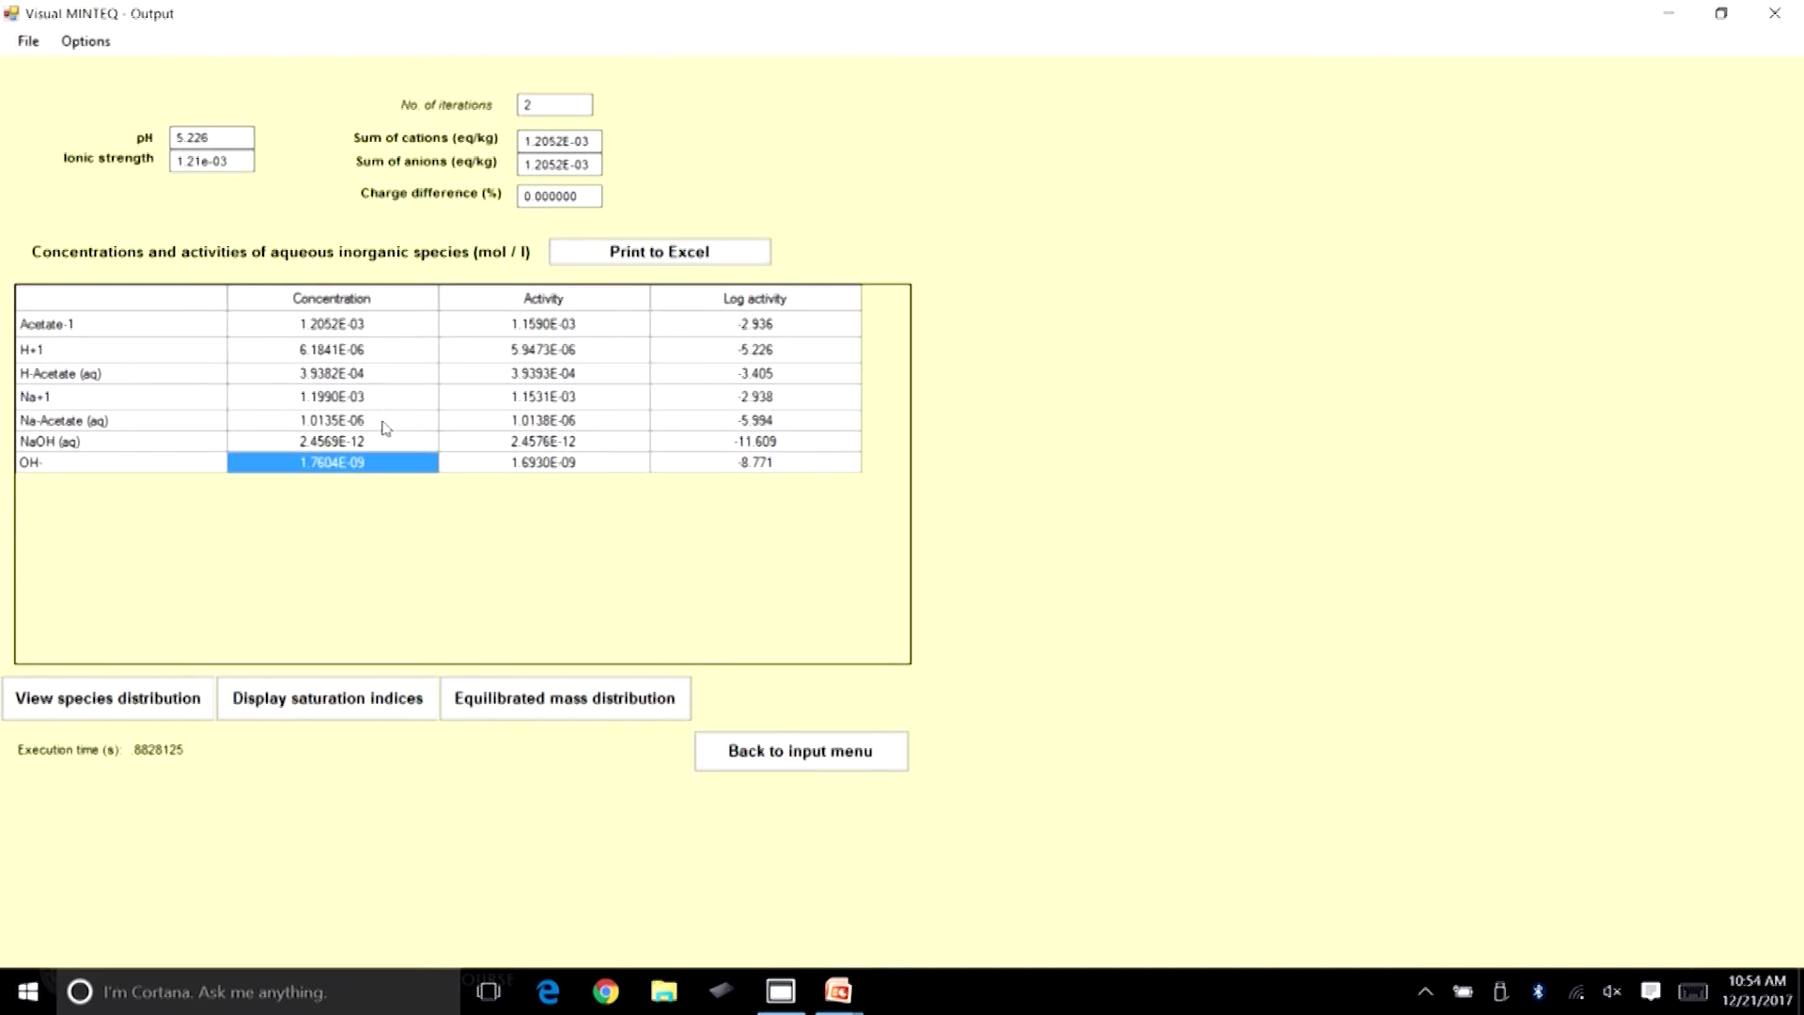
click(387, 421)
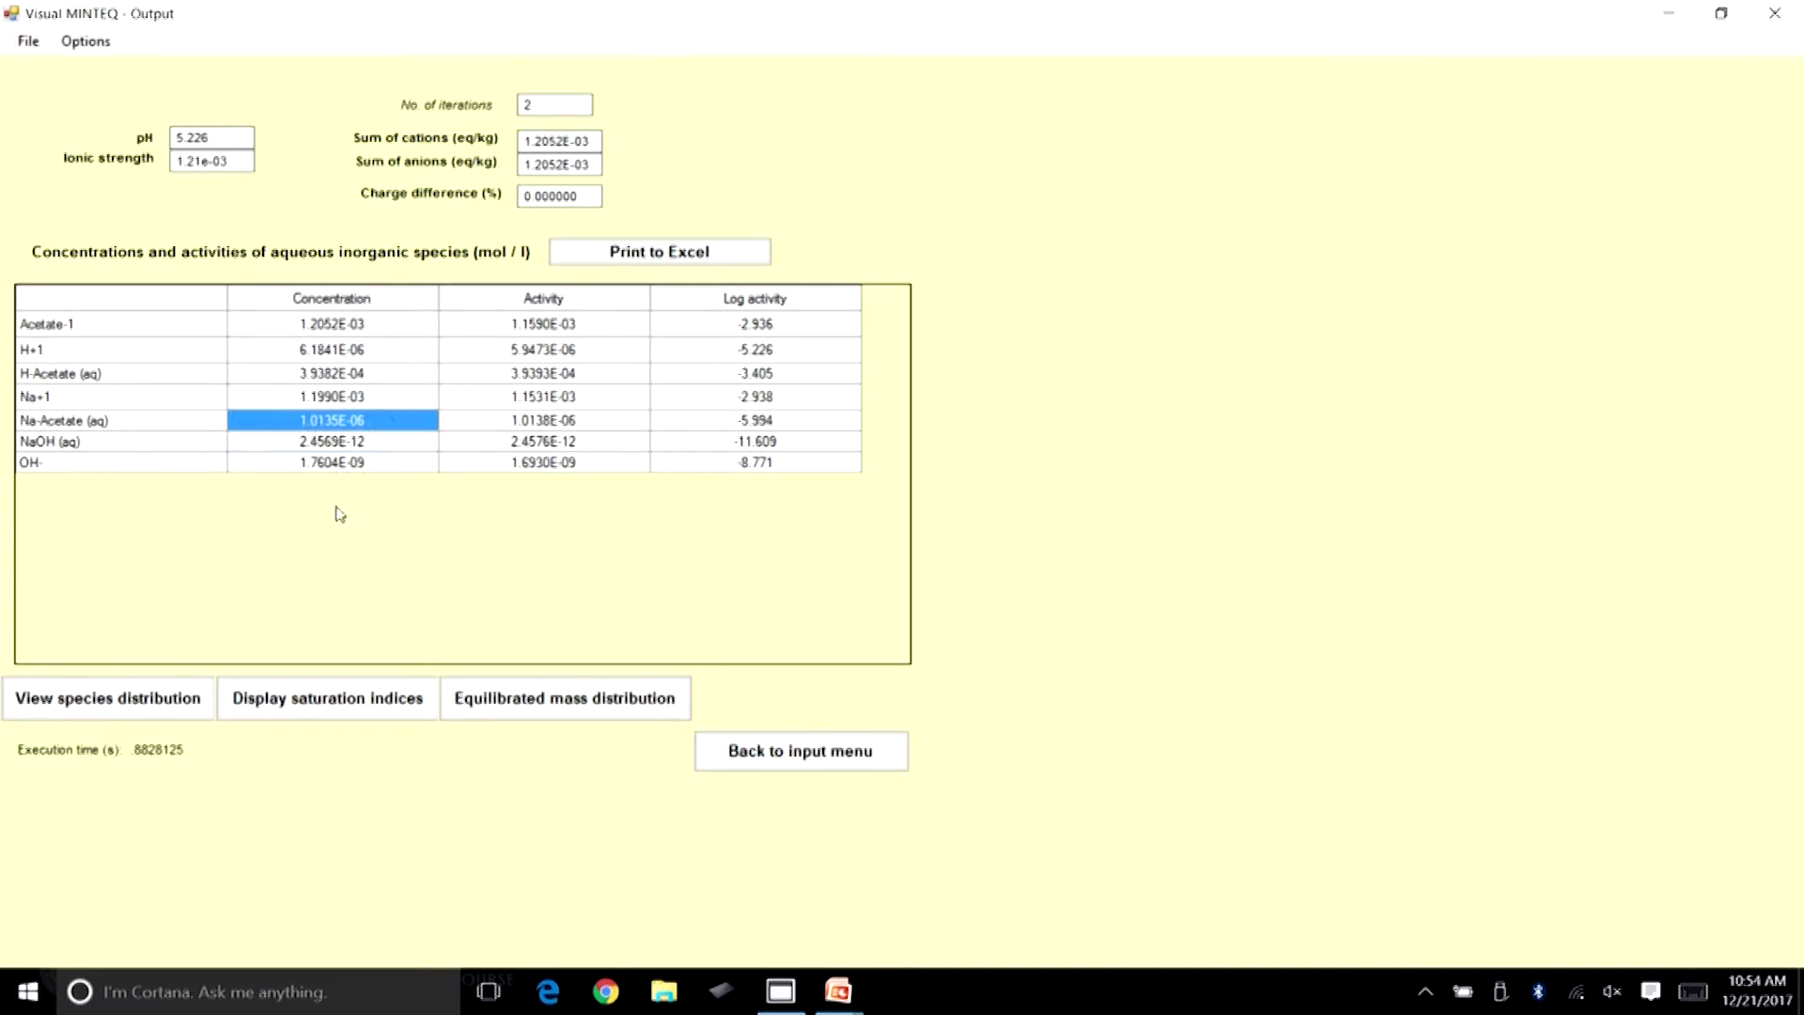
click(90, 418)
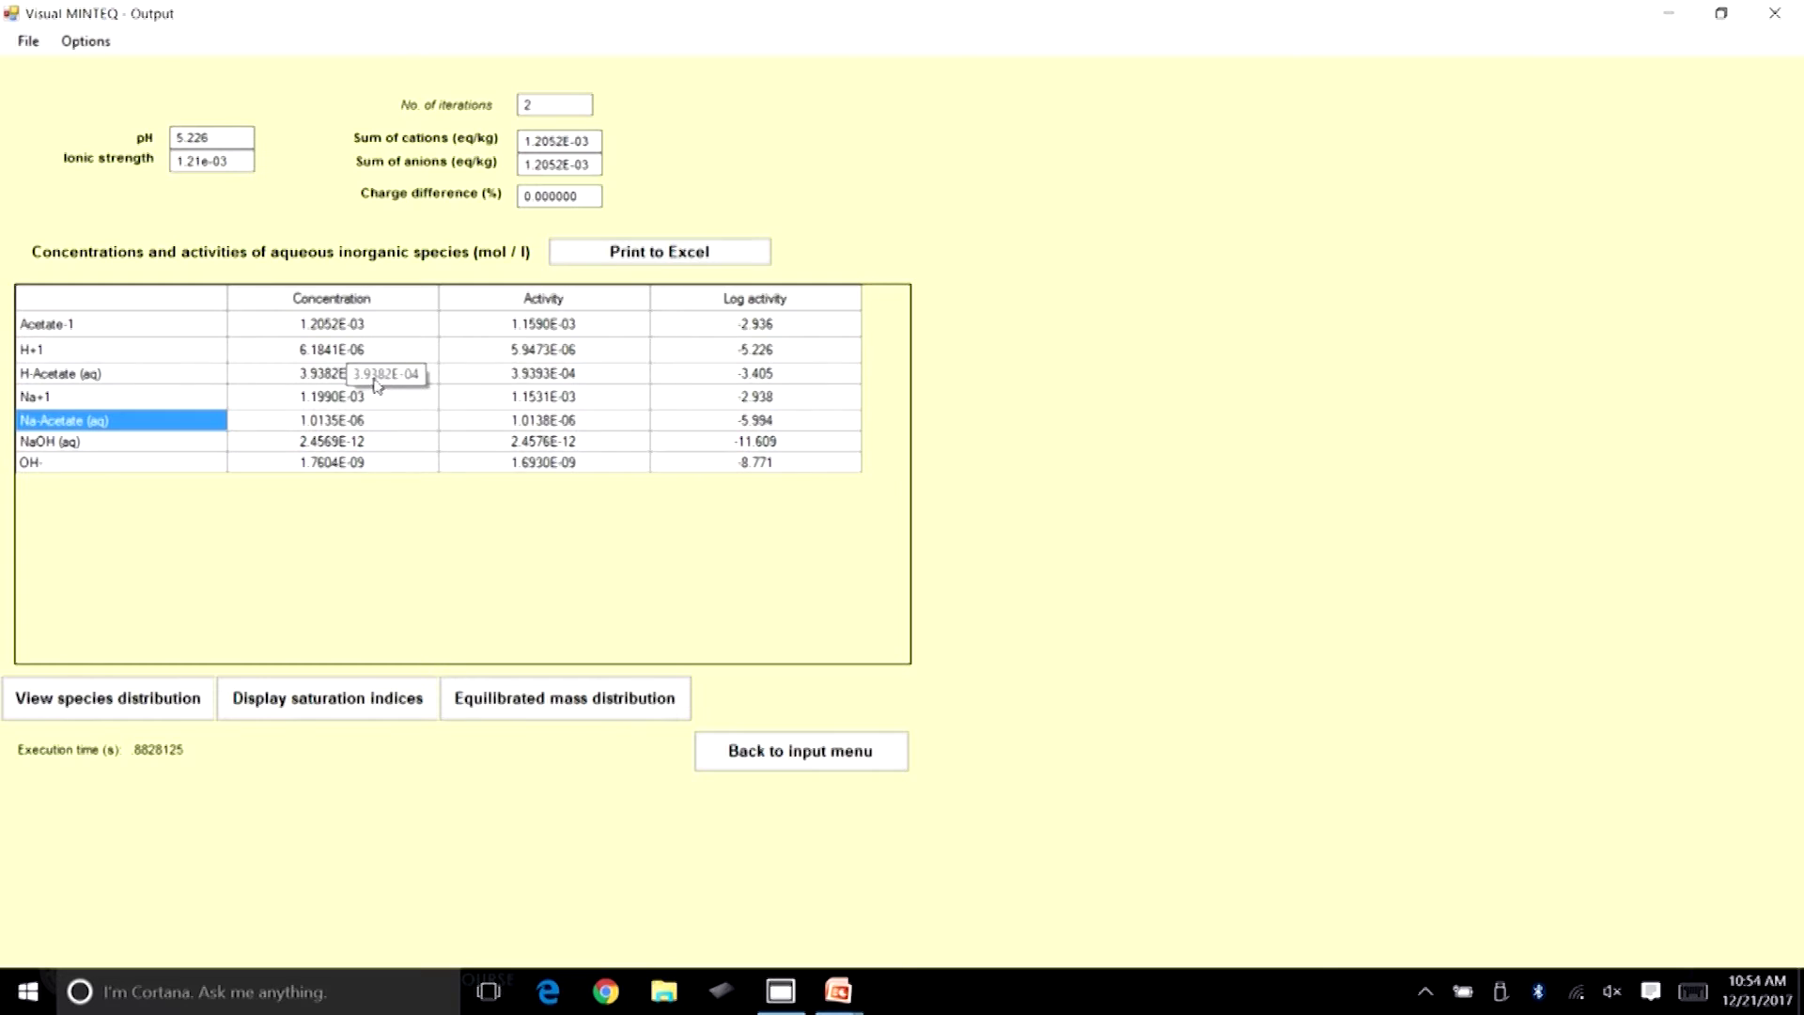
Check the equilibrium pH and charge difference, and display the percentage distribution among dissolved and adsorbed species.
click(219, 139)
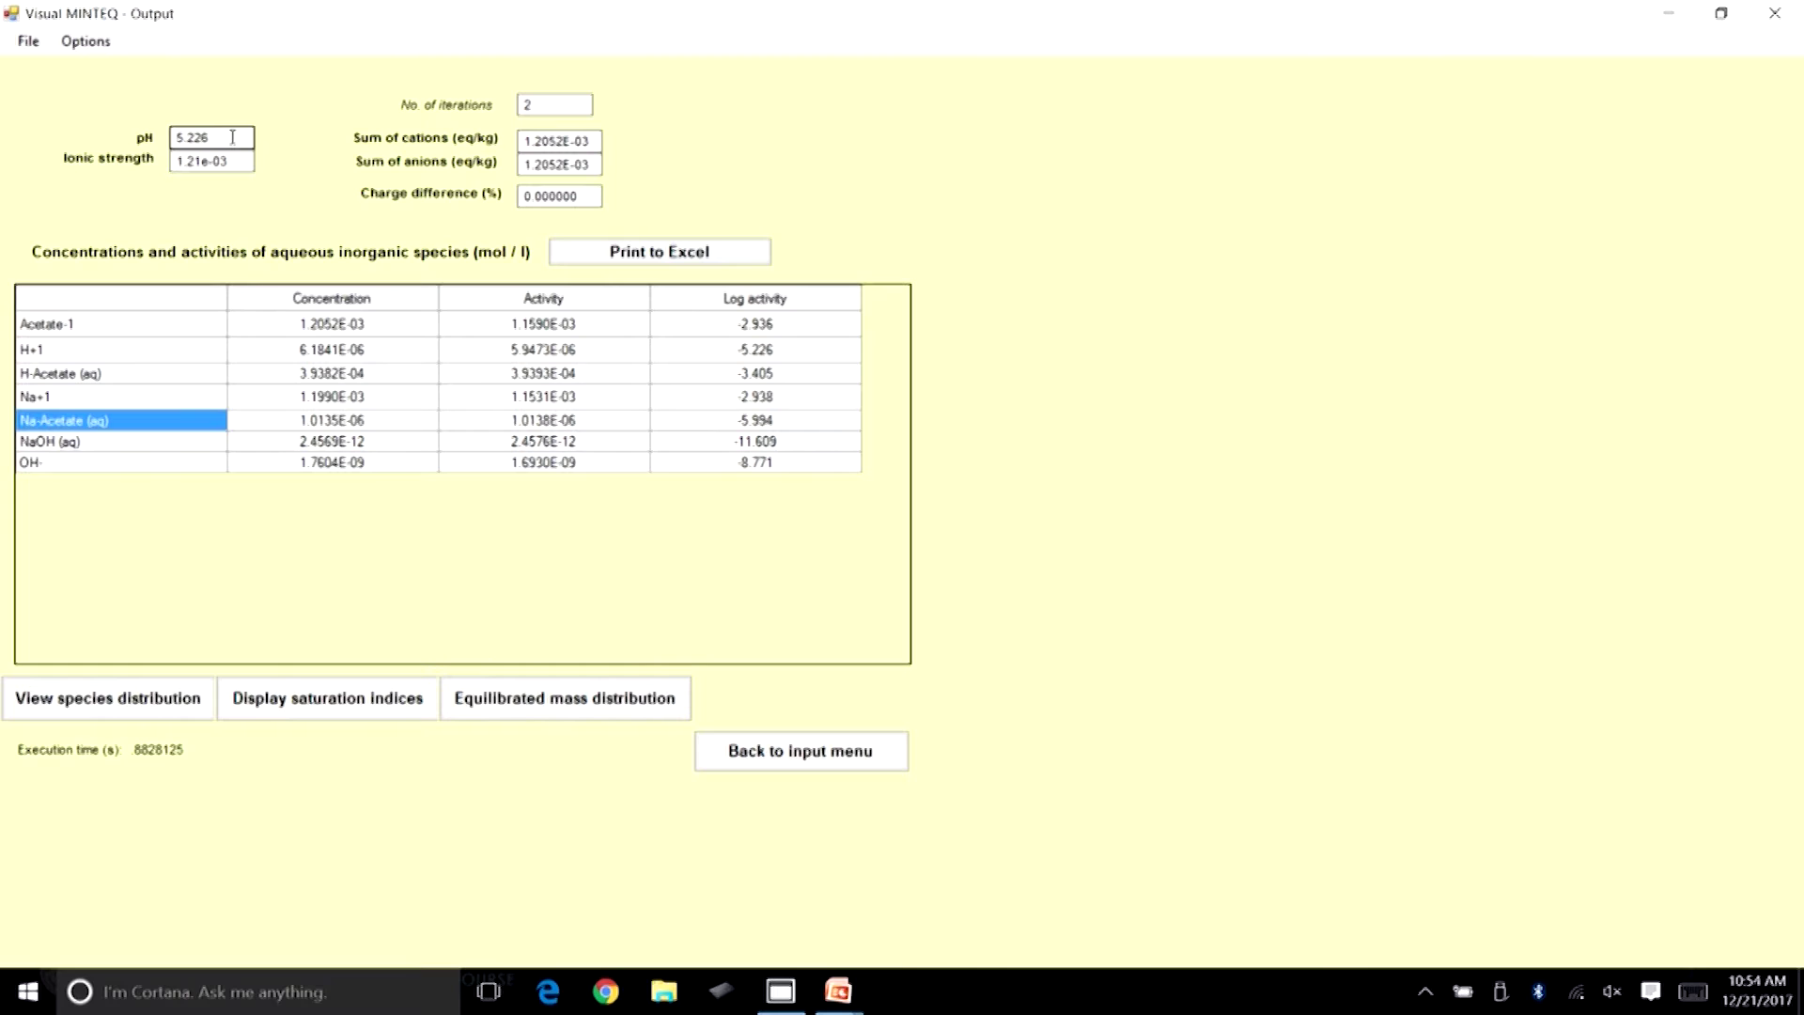
click(590, 194)
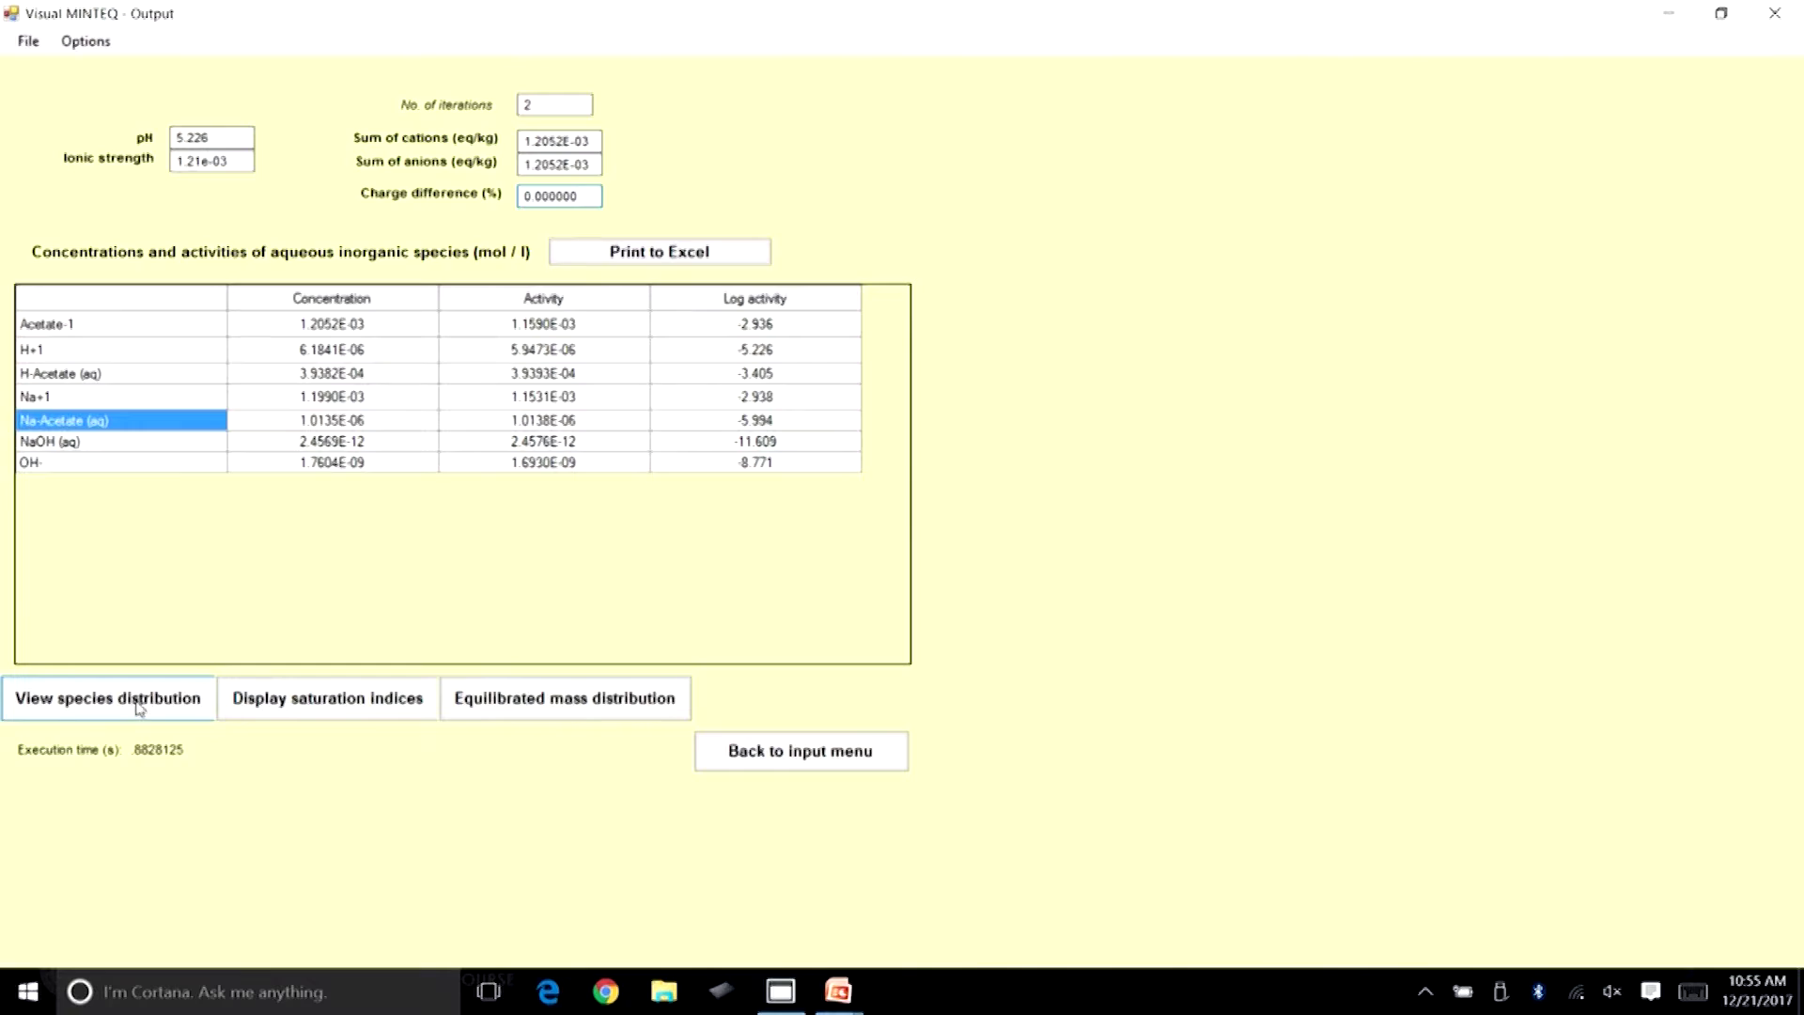
click(139, 708)
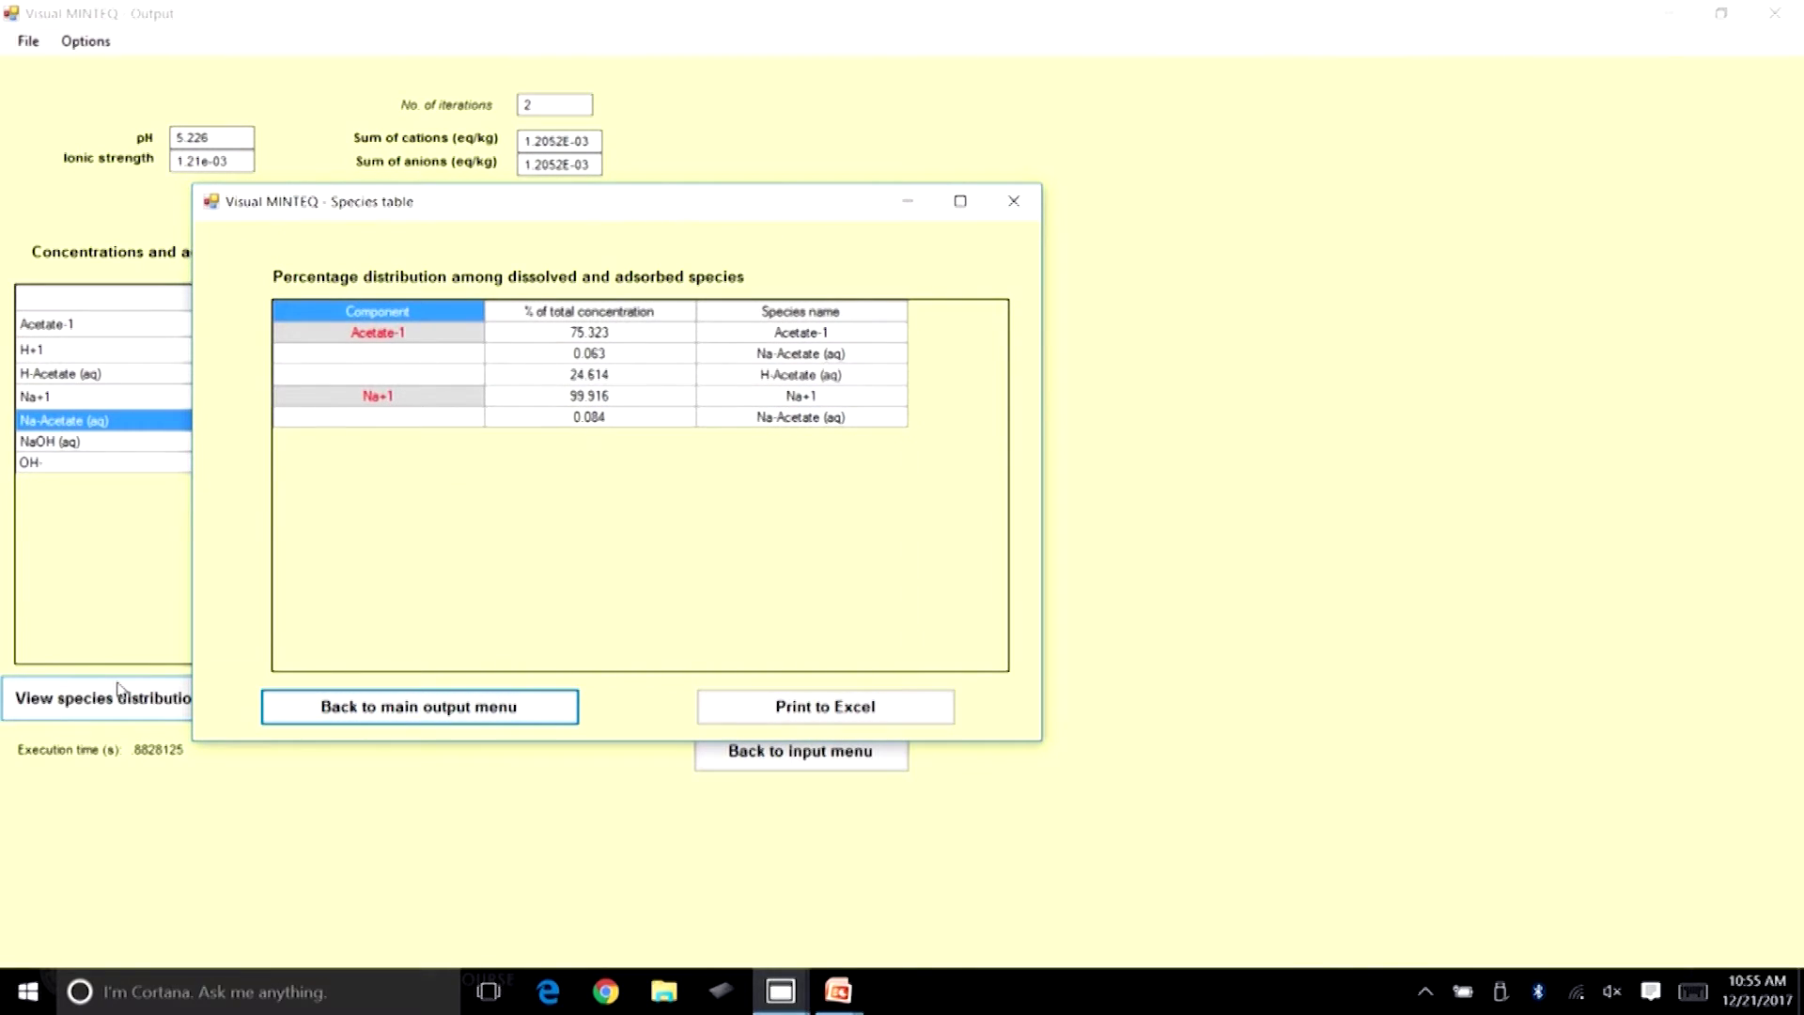